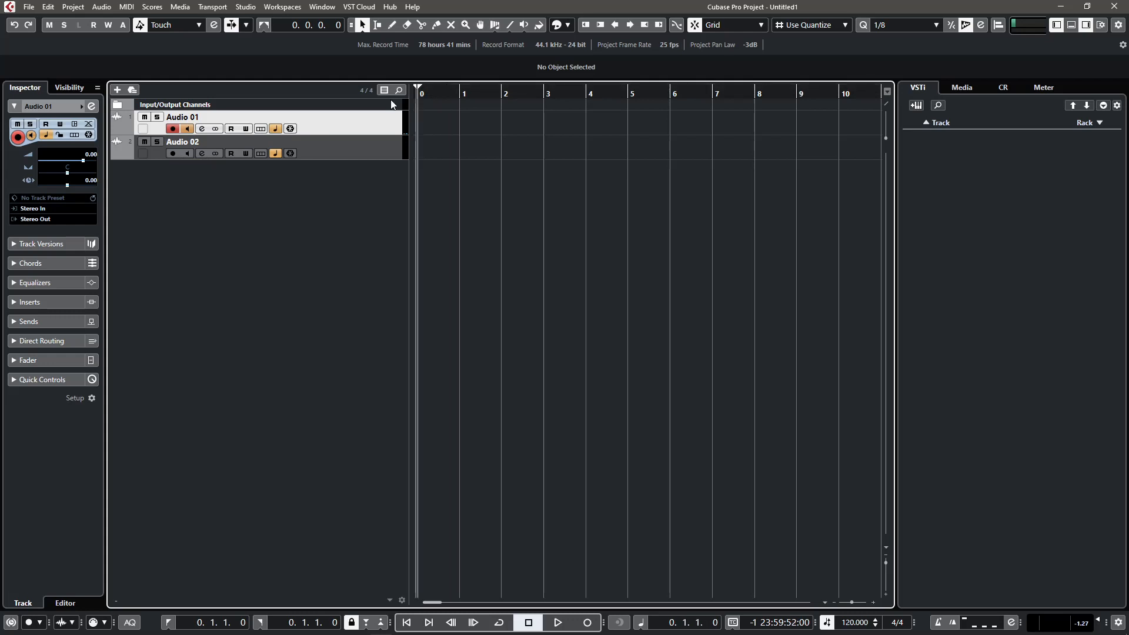
# Record about one bar of audio from the project start on Audio 01 and another on Audio 02, leaving both tracks disarmed
pyautogui.click(588, 623)
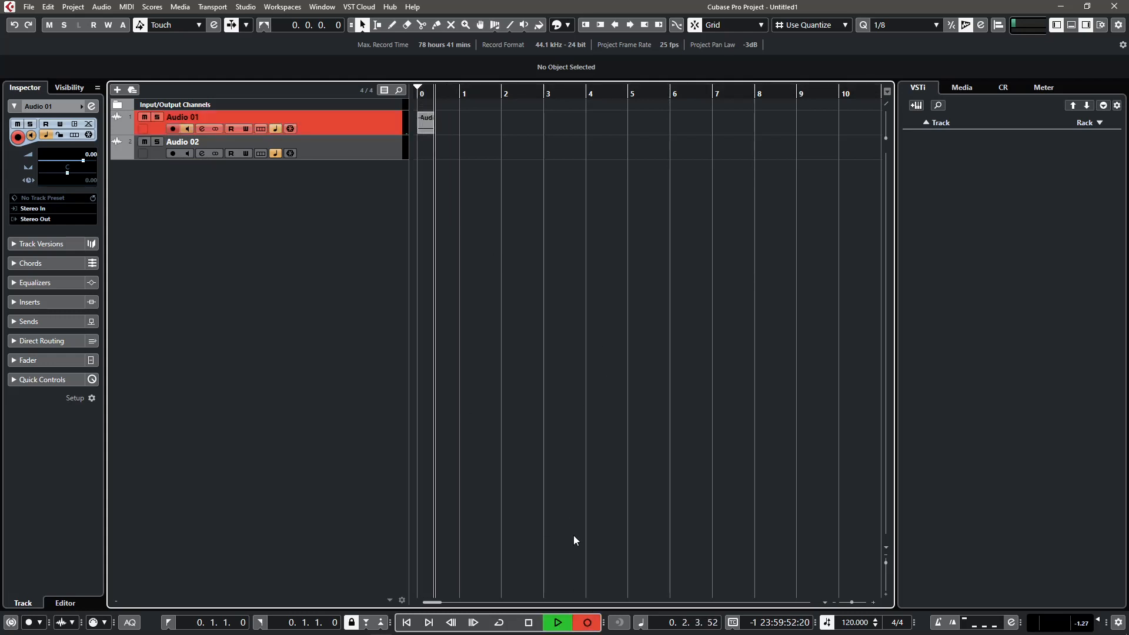
pyautogui.click(529, 622)
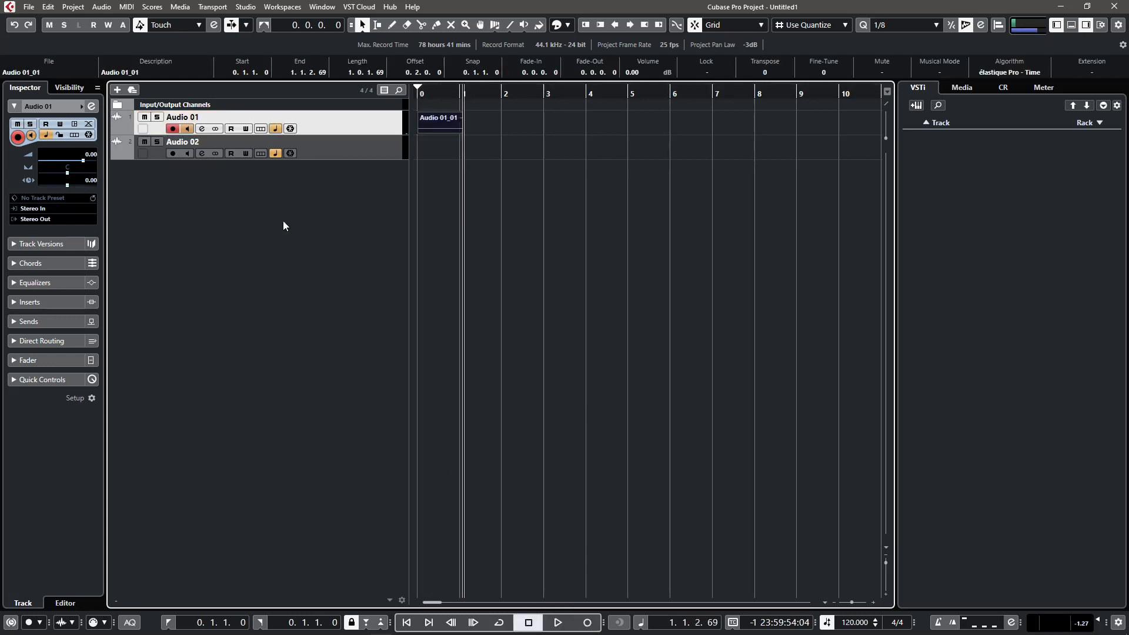
pyautogui.click(178, 157)
pyautogui.click(174, 153)
pyautogui.moveTo(451, 93); pyautogui.dragTo(416, 94)
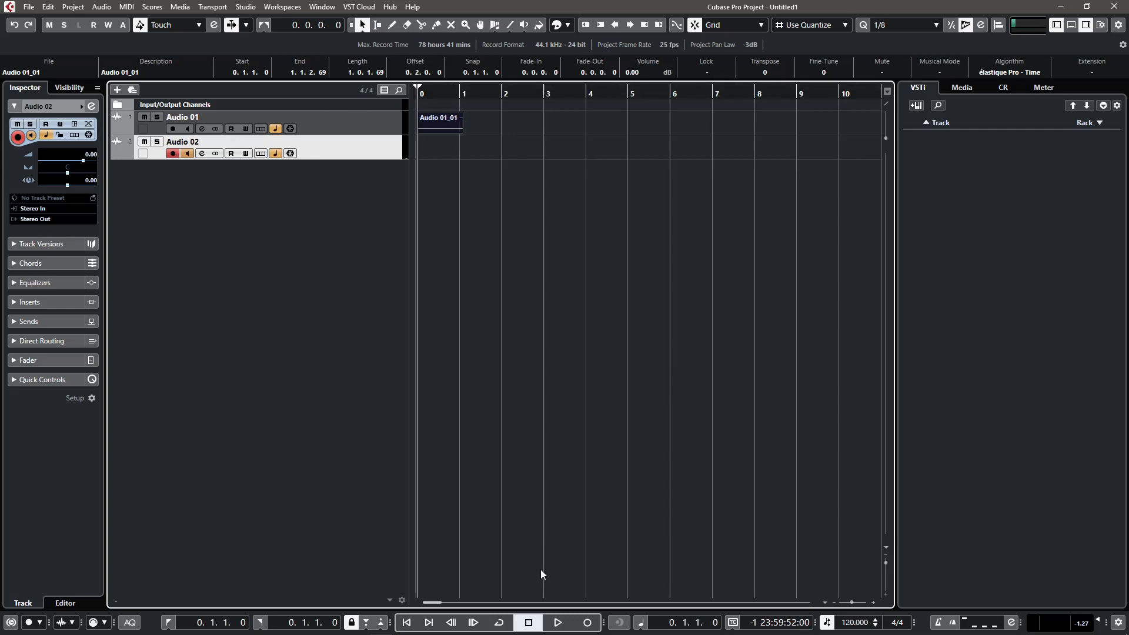
pyautogui.click(582, 624)
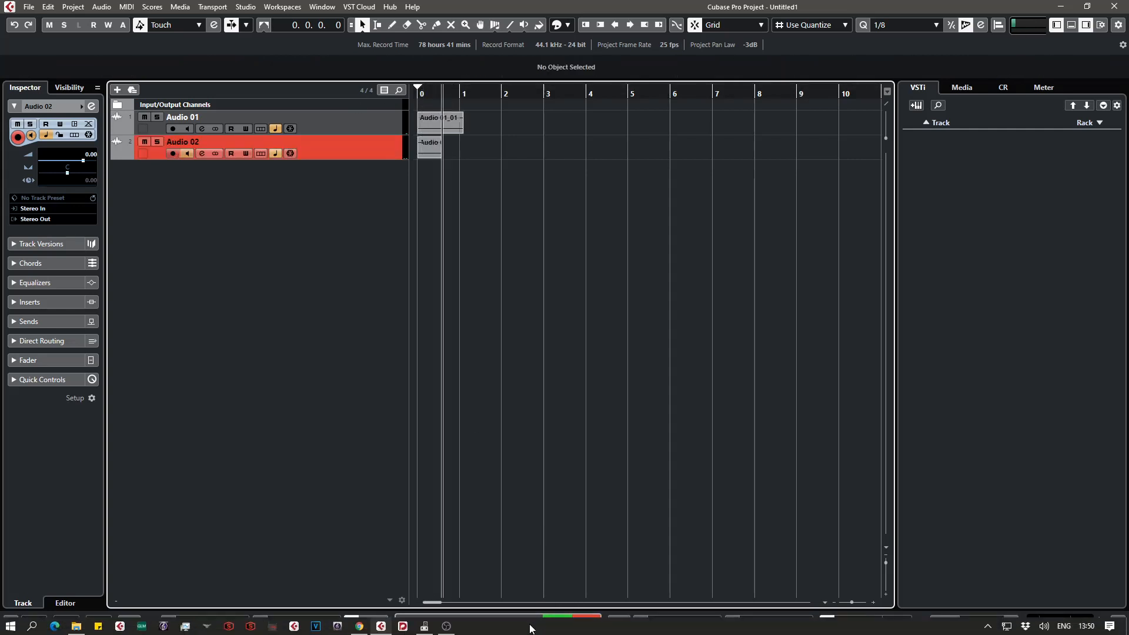
pyautogui.click(529, 622)
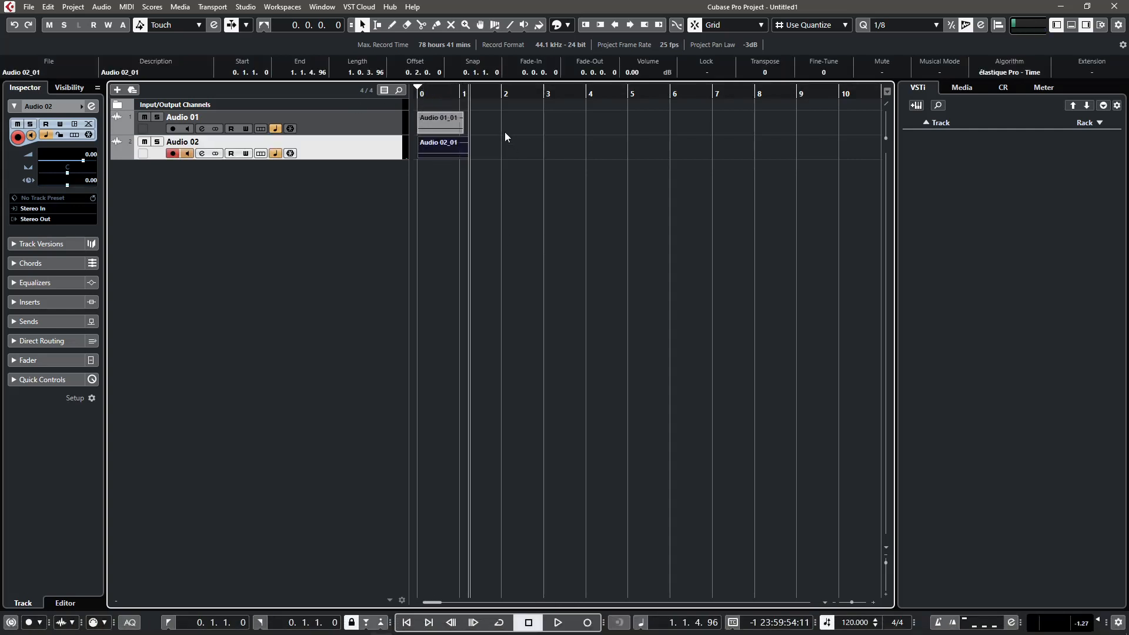
pyautogui.moveTo(451, 94); pyautogui.dragTo(416, 95)
pyautogui.click(172, 153)
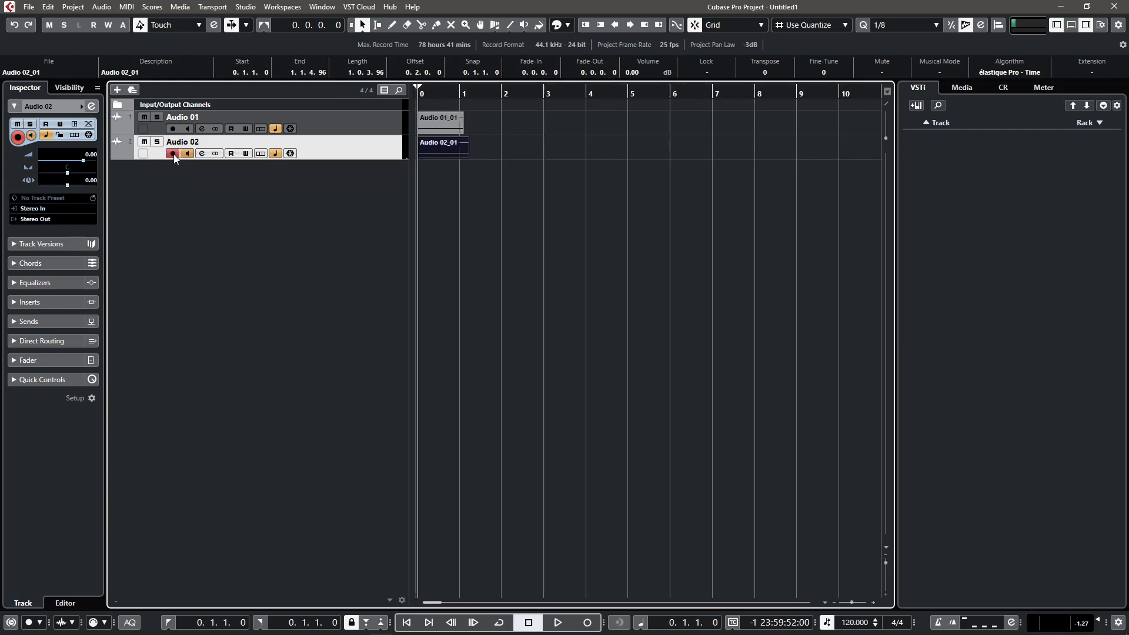
# Apply the Melodyne extension to the recorded clip on Audio 01 and close its editor
pyautogui.click(443, 121)
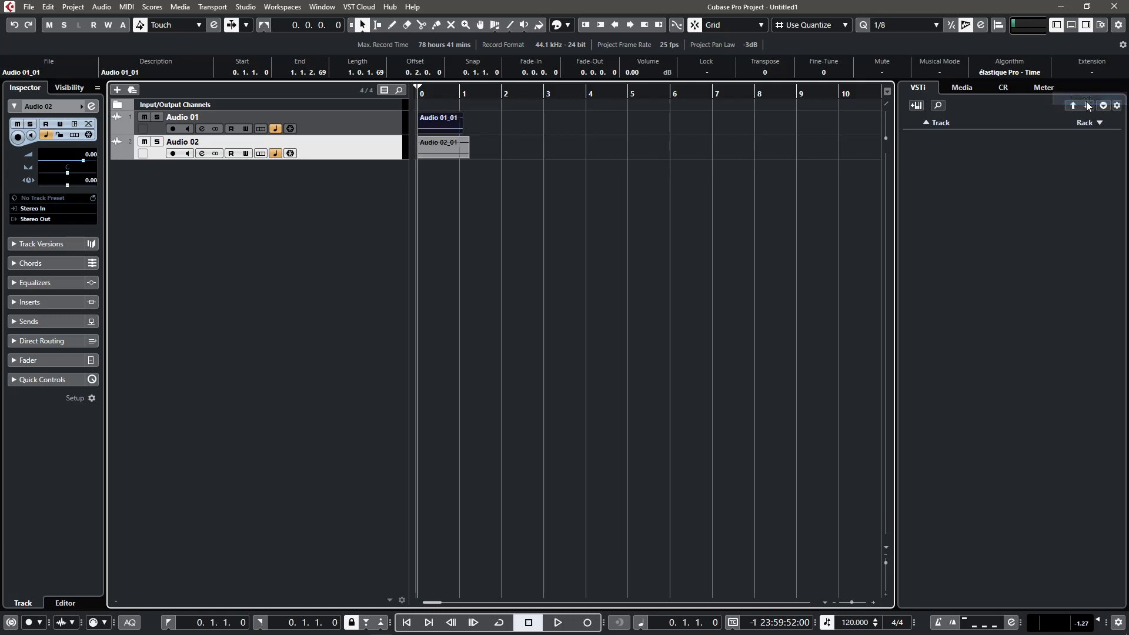
pyautogui.click(1089, 68)
pyautogui.click(1071, 87)
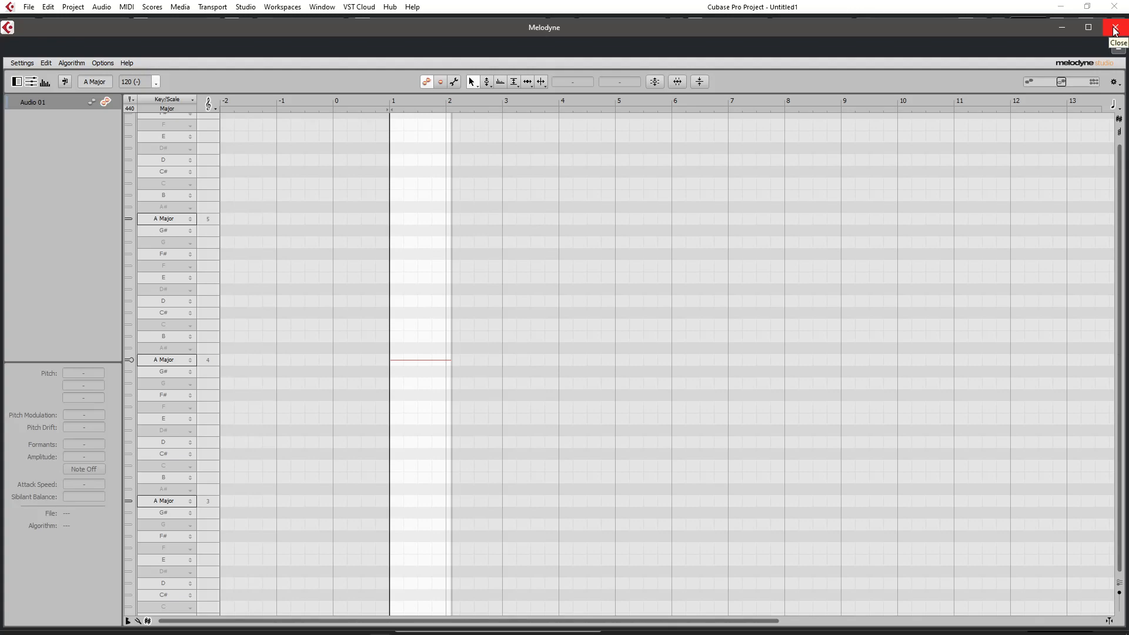
pyautogui.click(1115, 30)
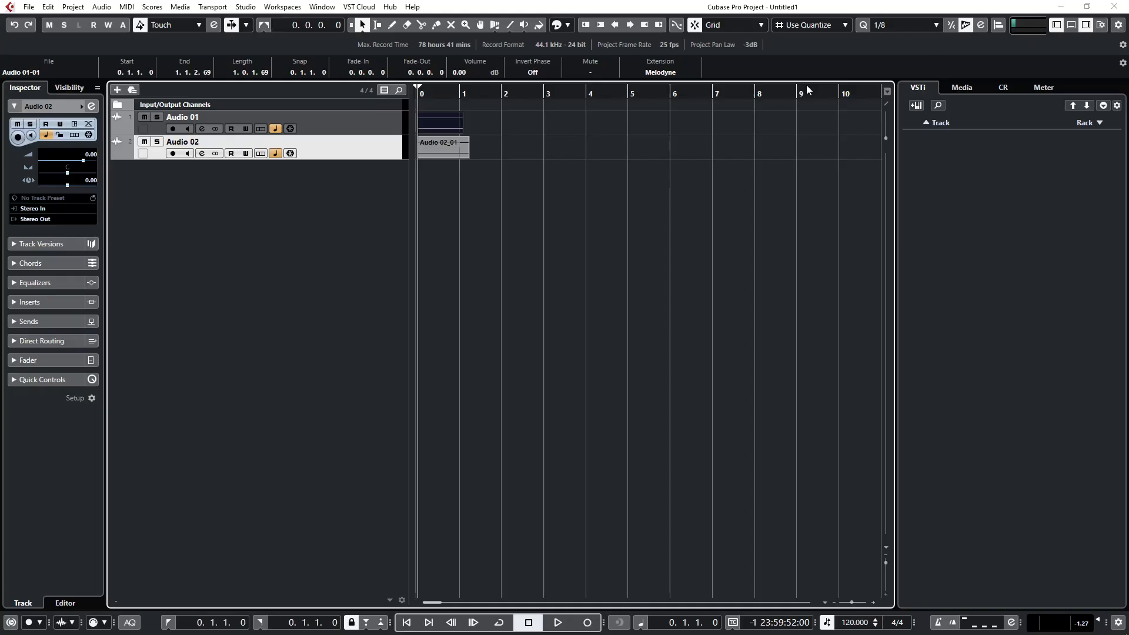
# Arm Audio 02 and record five short takes in one playback pass from 1.2.3, punching in and out without stopping the transport
pyautogui.click(476, 93)
pyautogui.moveTo(852, 603); pyautogui.dragTo(855, 602)
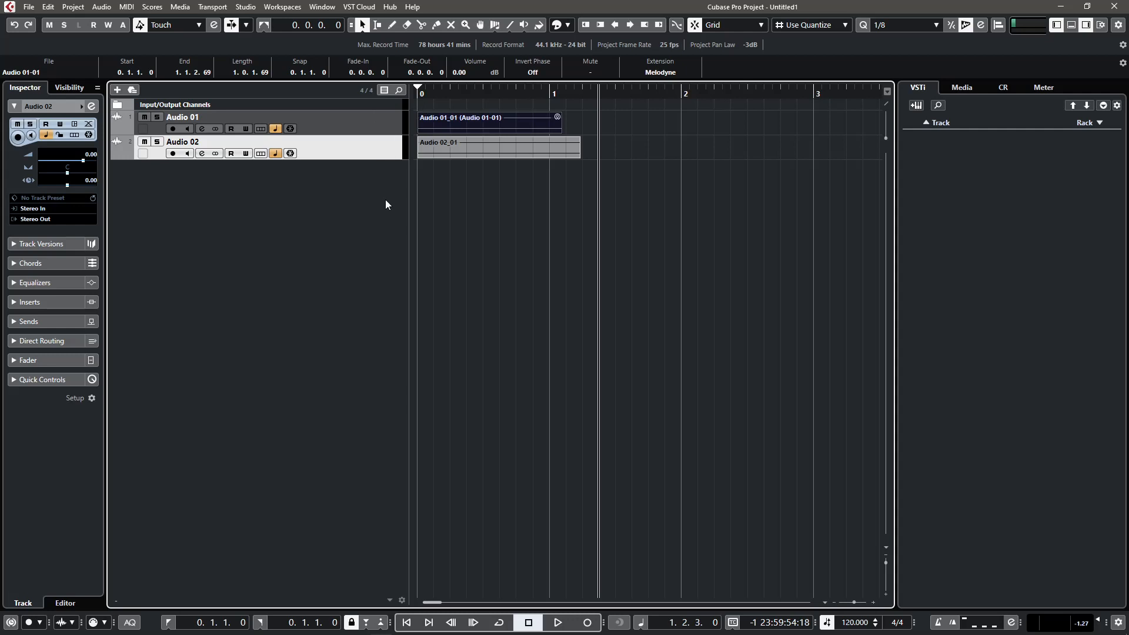
pyautogui.click(172, 152)
pyautogui.click(513, 93)
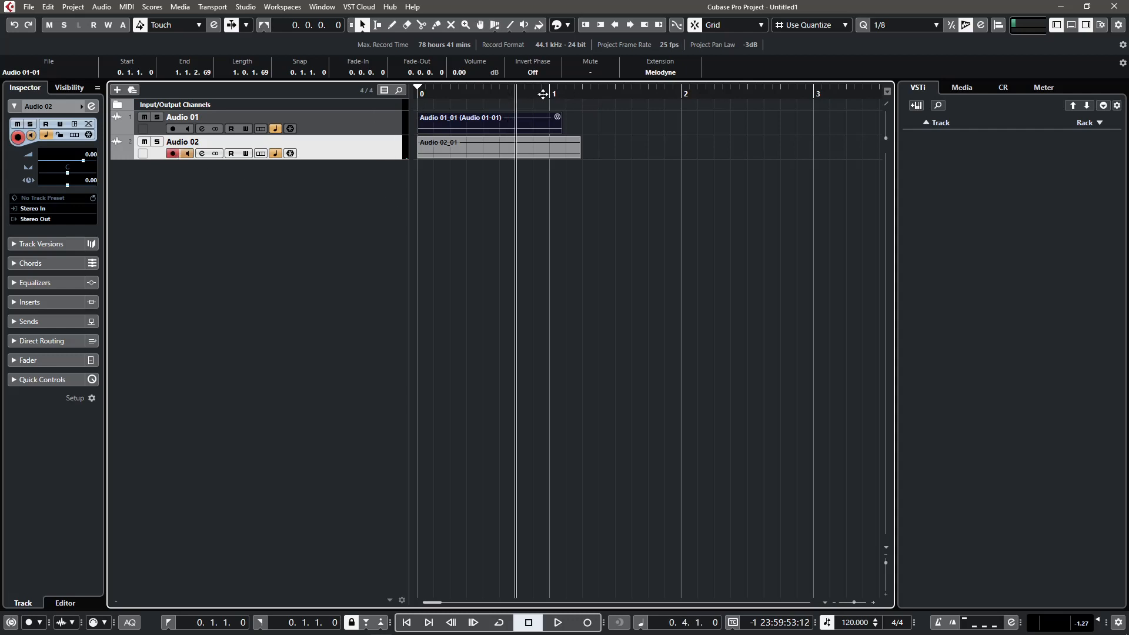
pyautogui.click(598, 94)
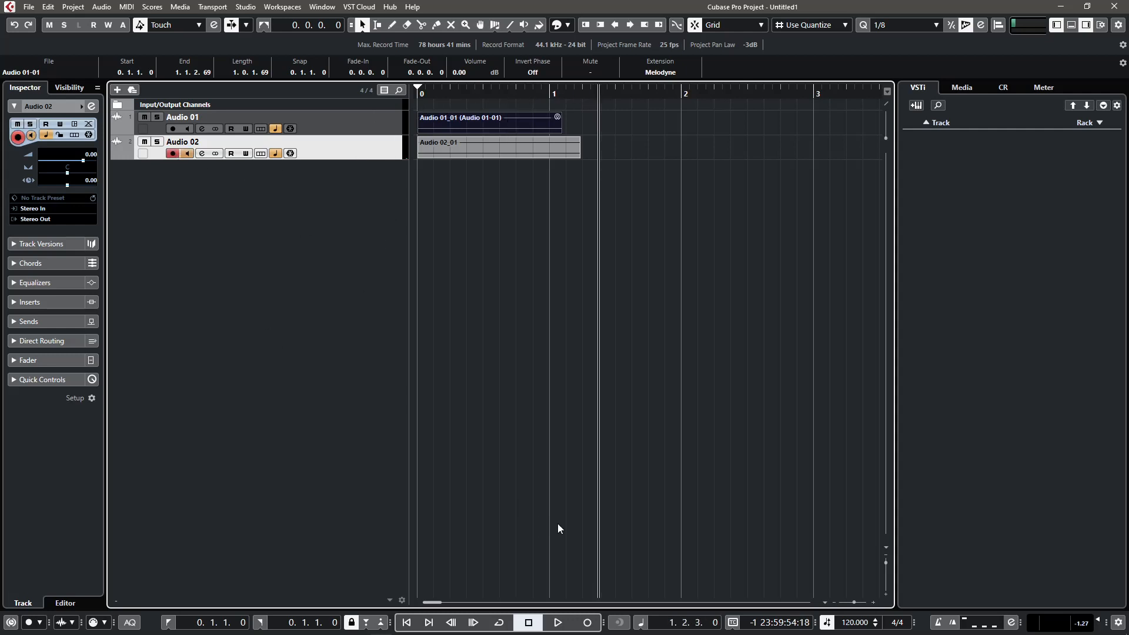
pyautogui.click(587, 624)
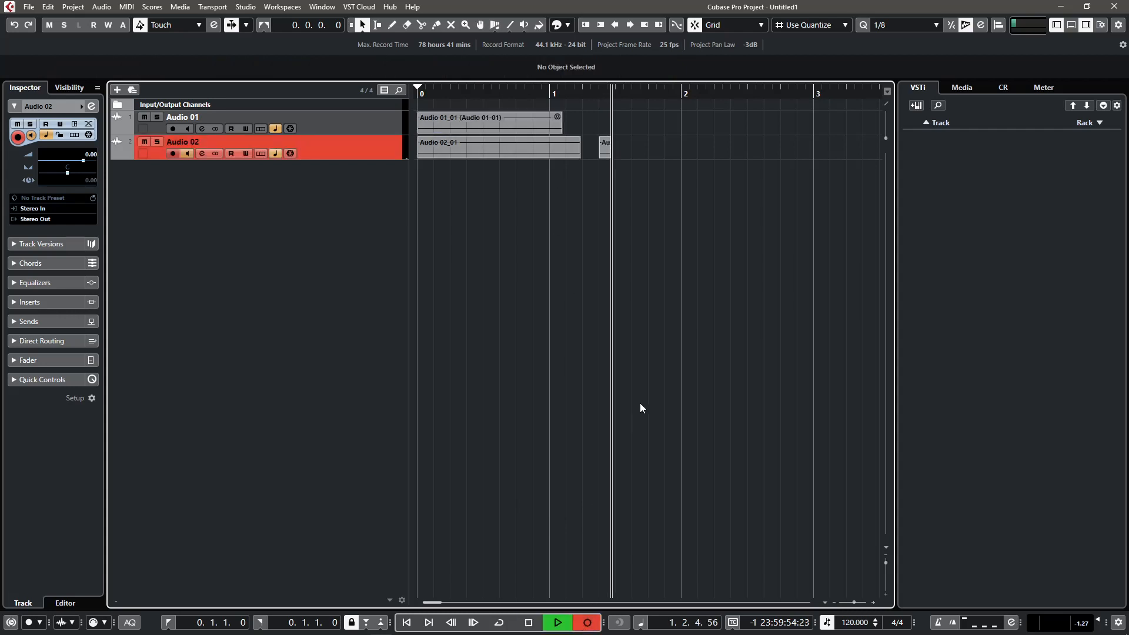
pyautogui.click(588, 625)
pyautogui.click(588, 623)
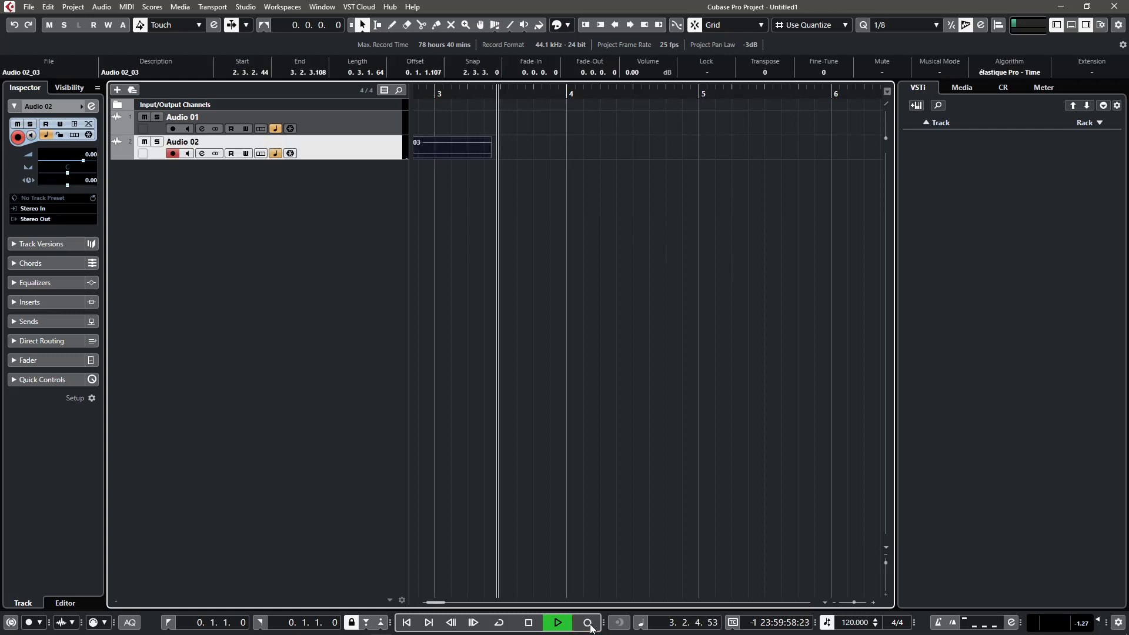
pyautogui.click(587, 622)
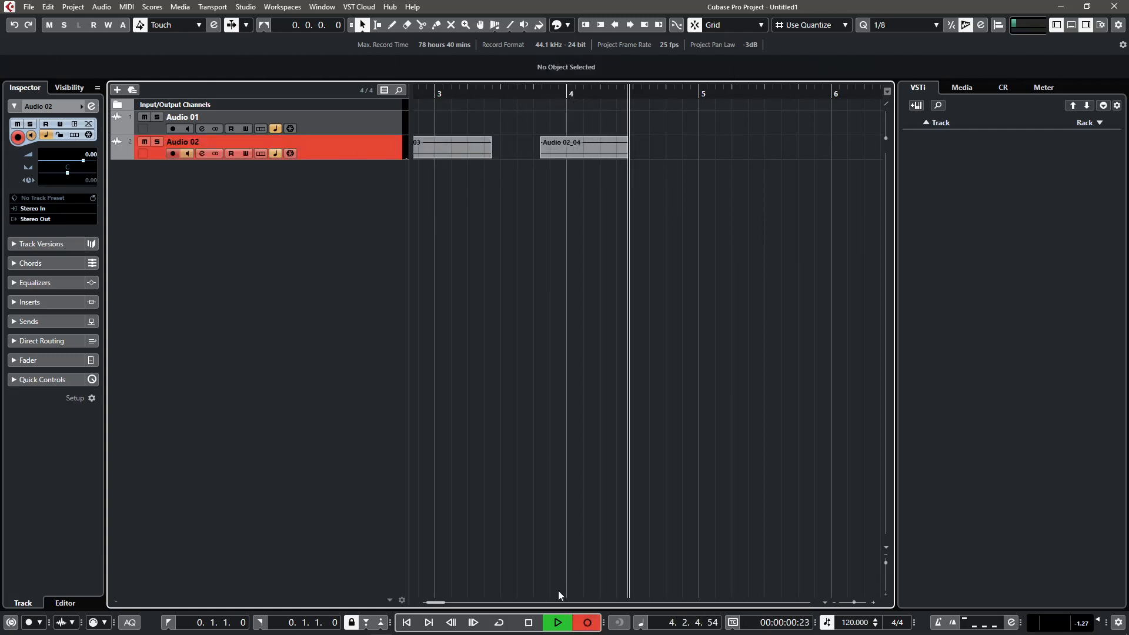
pyautogui.click(588, 623)
pyautogui.click(588, 623)
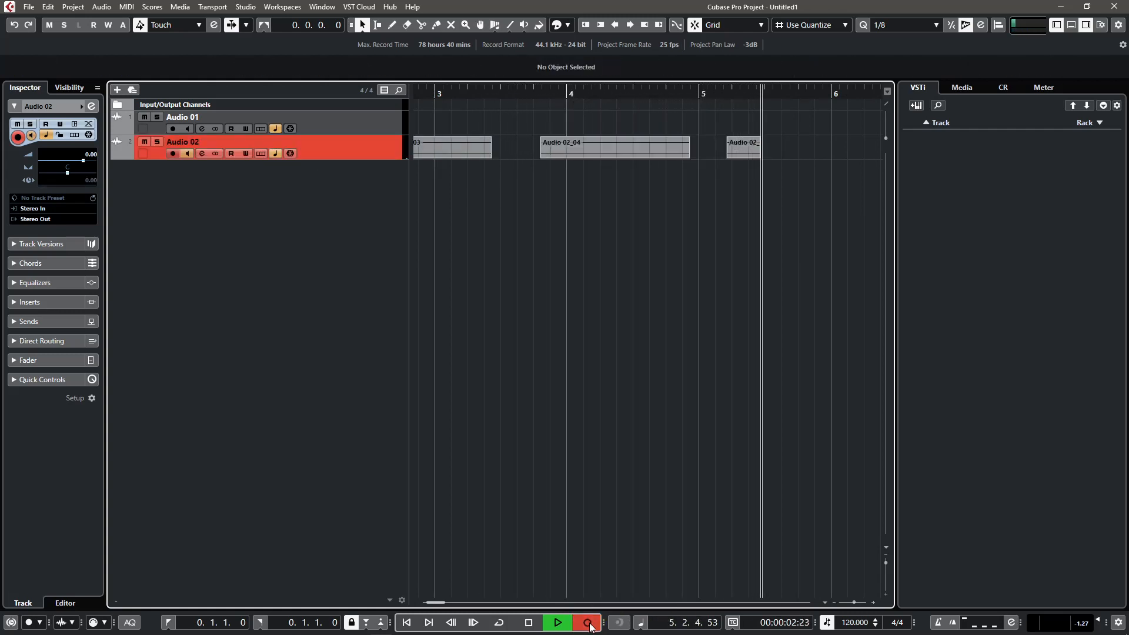
pyautogui.click(587, 623)
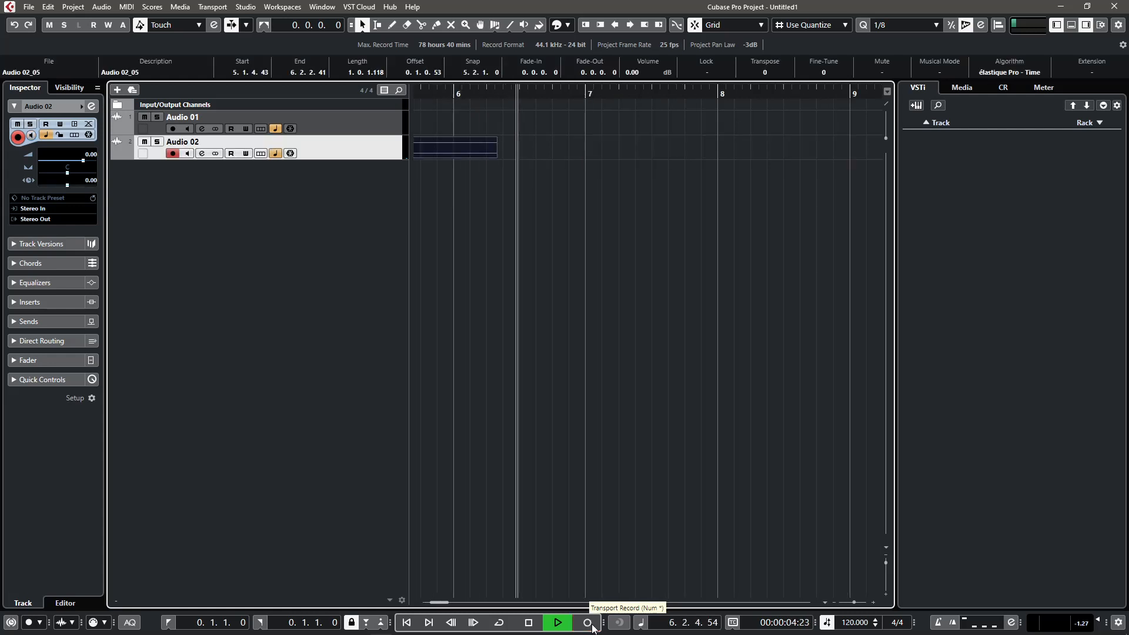
pyautogui.click(588, 623)
pyautogui.click(588, 623)
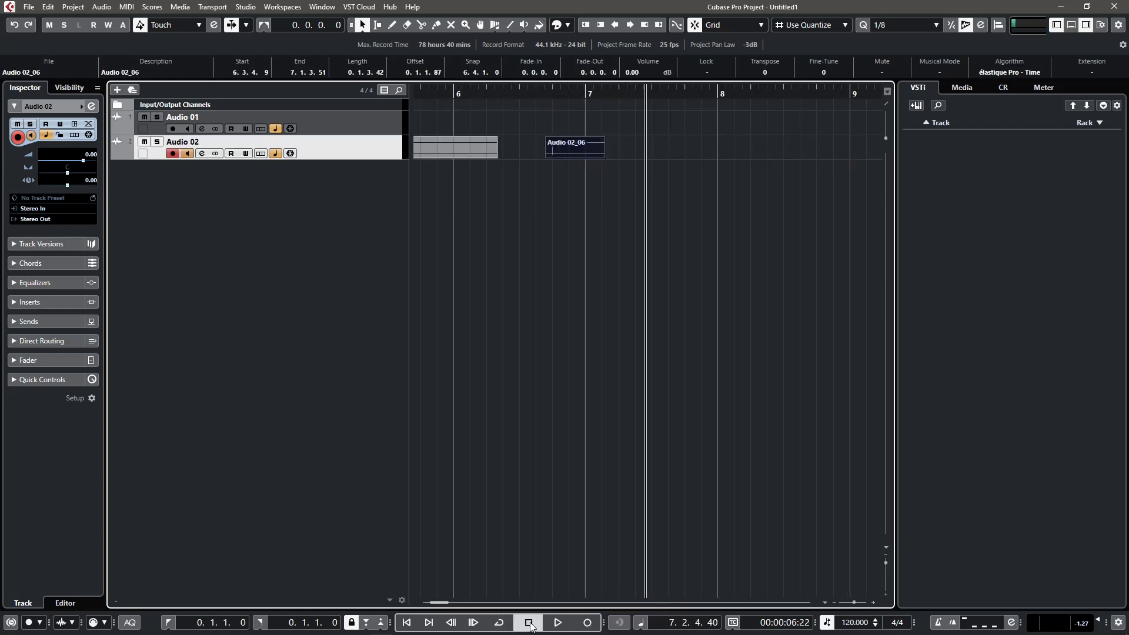
pyautogui.click(529, 623)
# Record one long take on Audio 01 starting at 1.1.3, attempt to punch out, stop the transport and dismiss the error
pyautogui.click(526, 96)
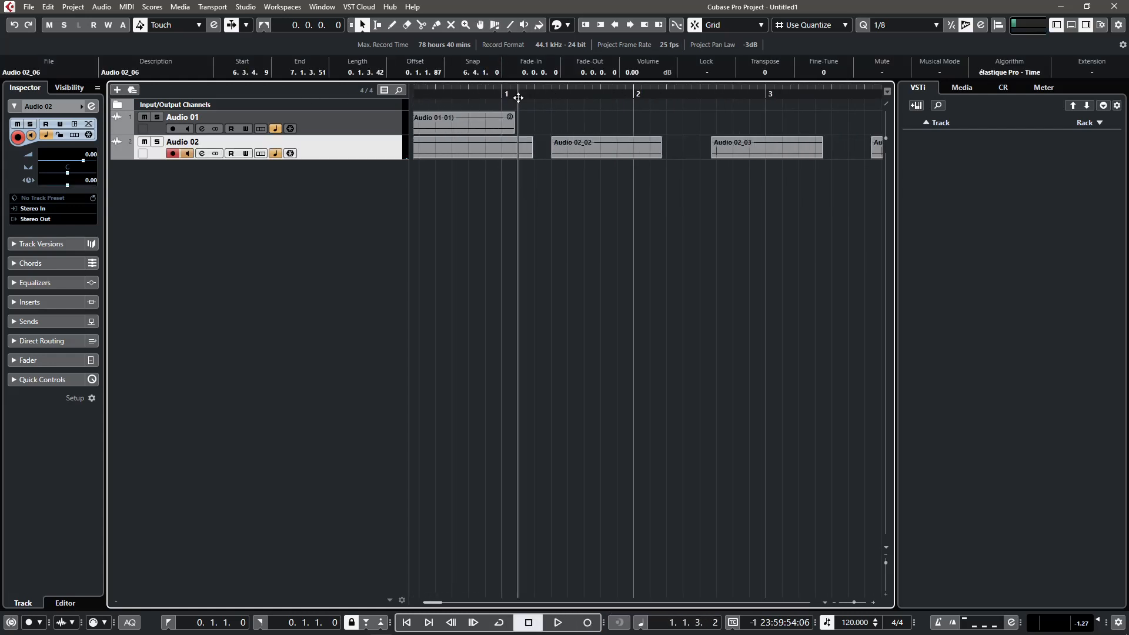
pyautogui.click(311, 130)
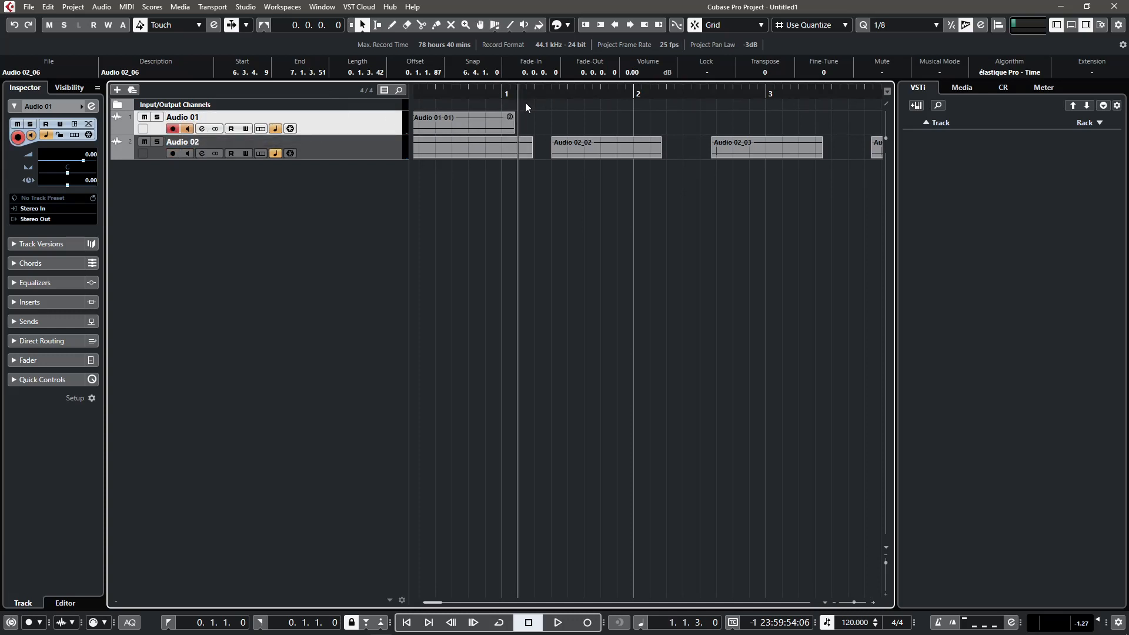
pyautogui.click(587, 622)
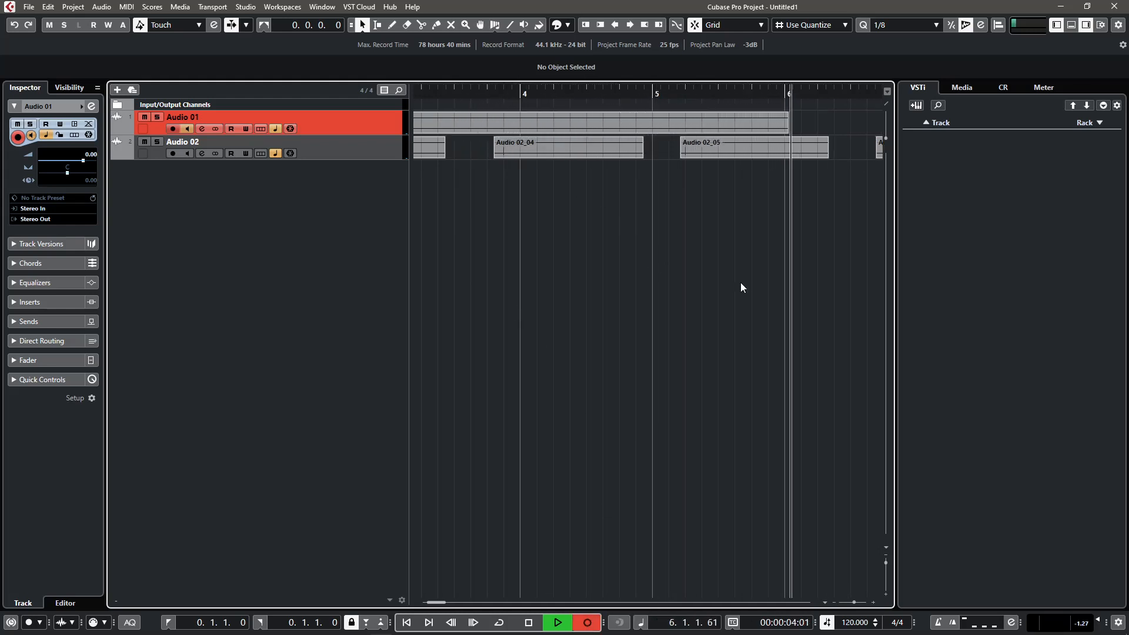
pyautogui.click(590, 625)
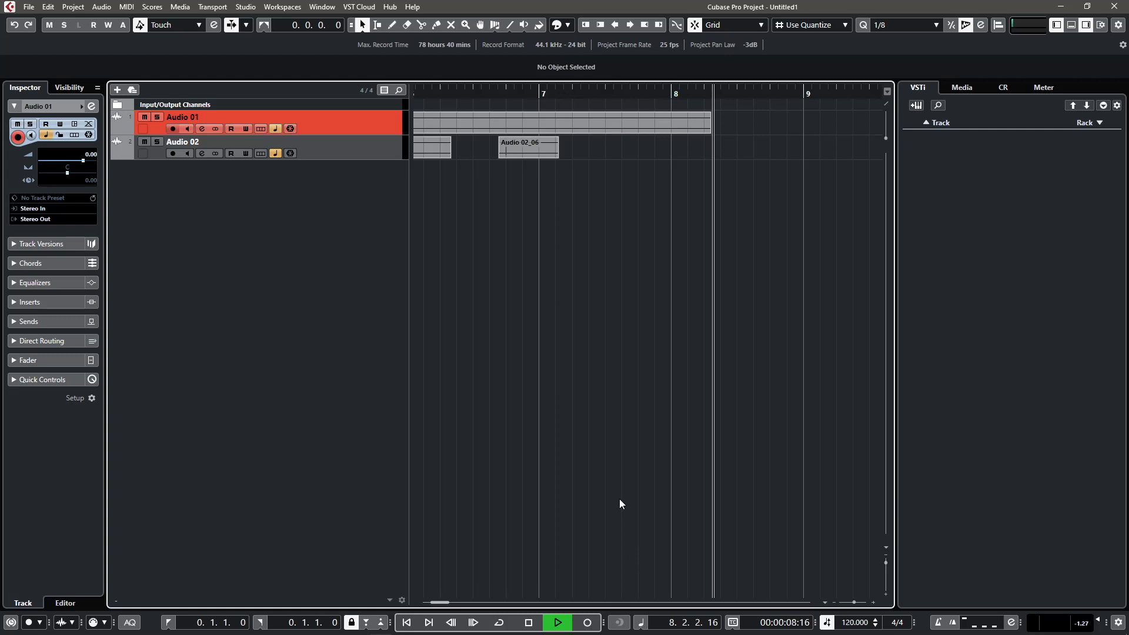
pyautogui.press('space')
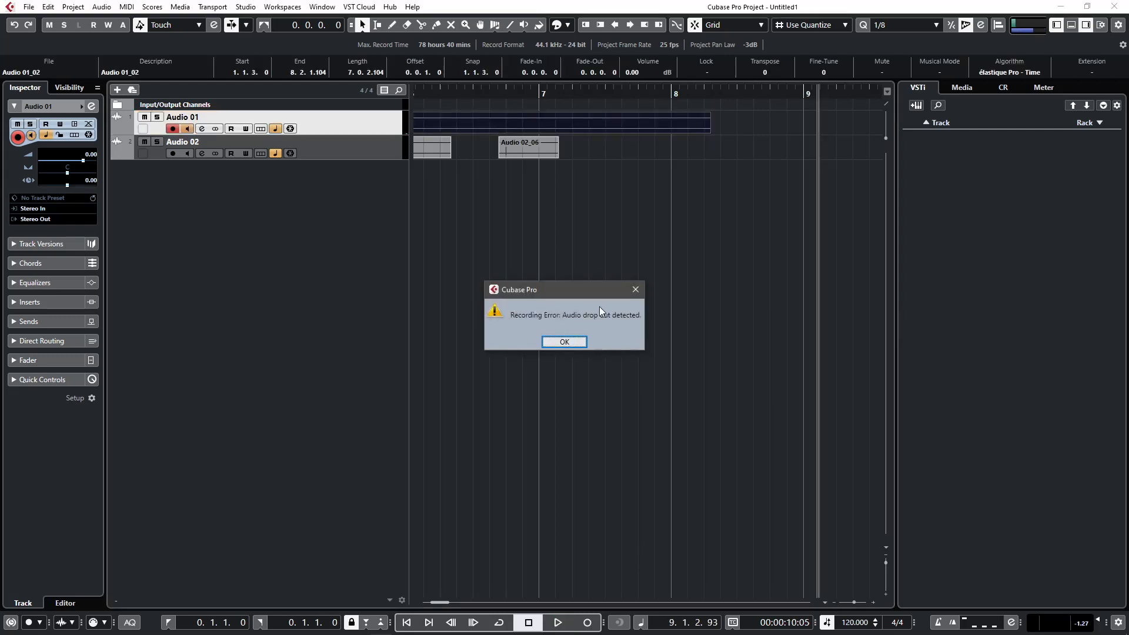
pyautogui.click(564, 342)
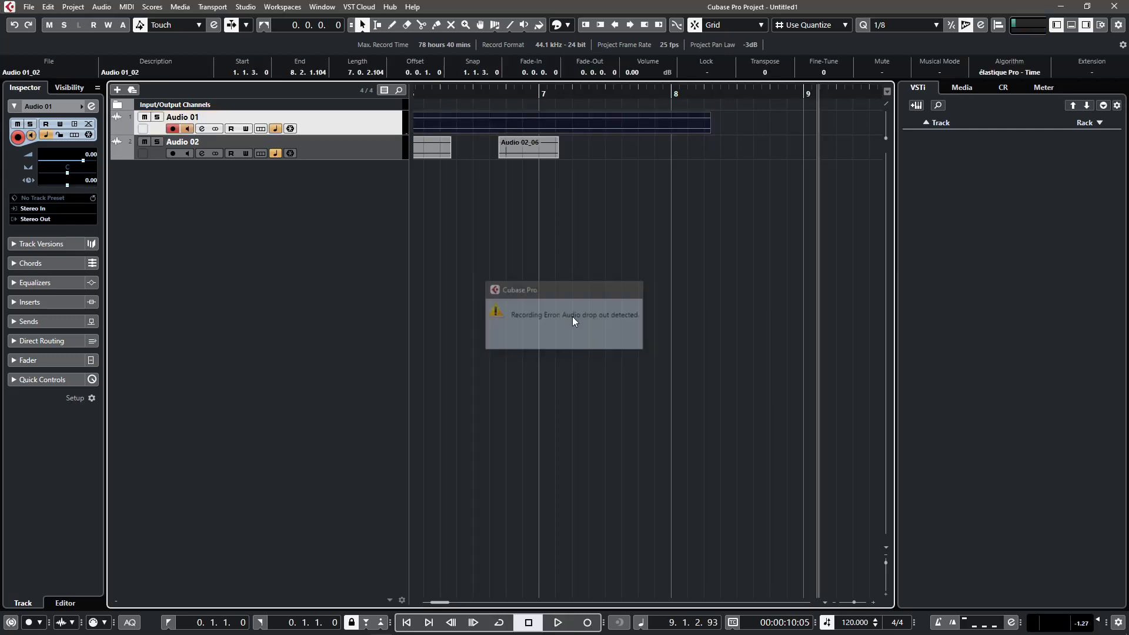
# Test starting and stopping playback from around bars 4 and 8 with Audio 01 armed
pyautogui.moveTo(853, 603); pyautogui.dragTo(849, 605)
pyautogui.click(563, 93)
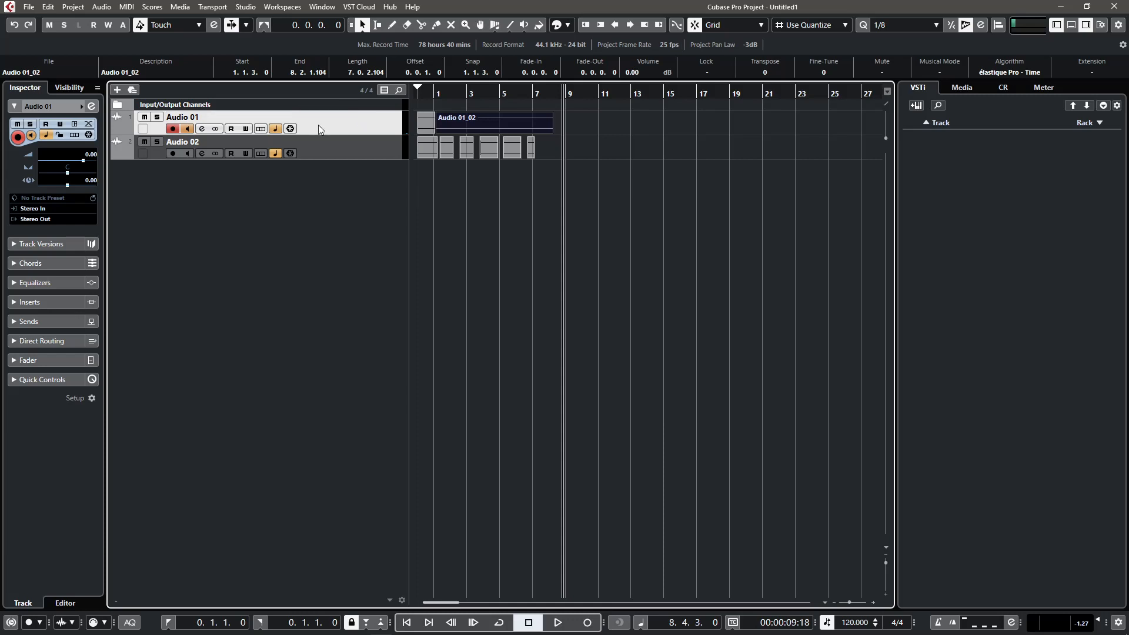
pyautogui.click(486, 93)
pyautogui.press('space')
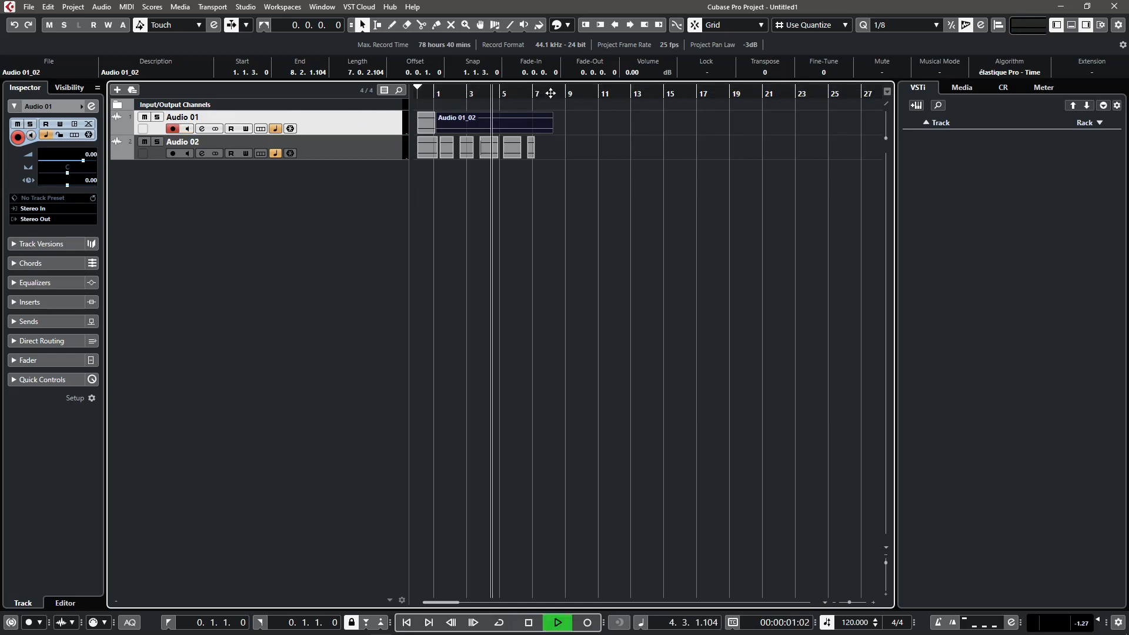
pyautogui.click(550, 93)
pyautogui.press('space')
pyautogui.click(561, 92)
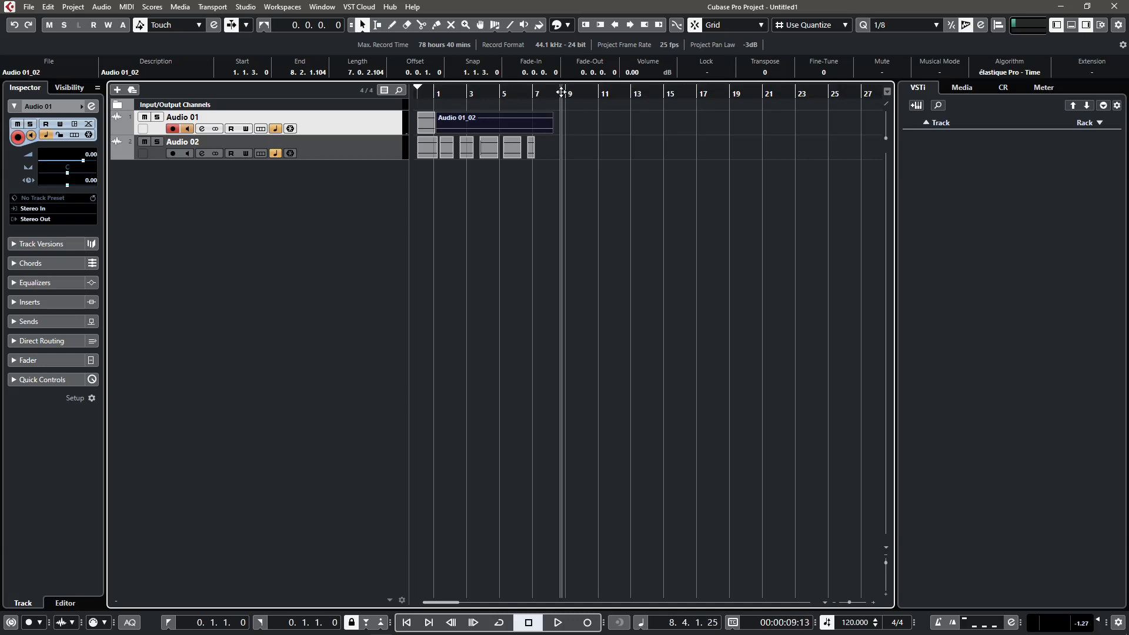
pyautogui.press('space')
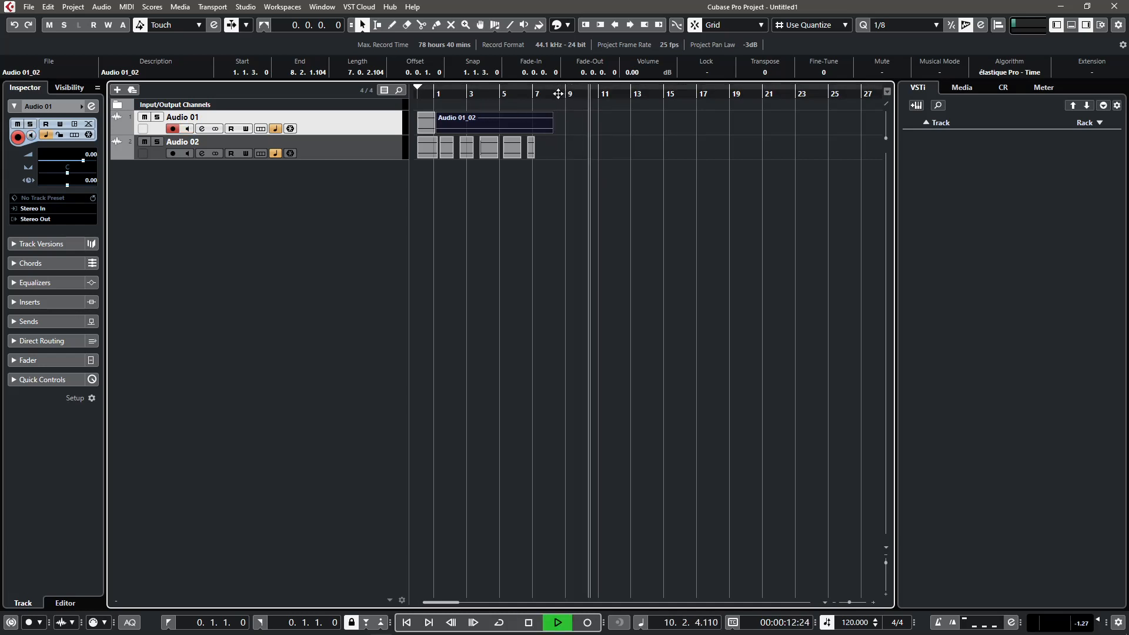
pyautogui.press('space')
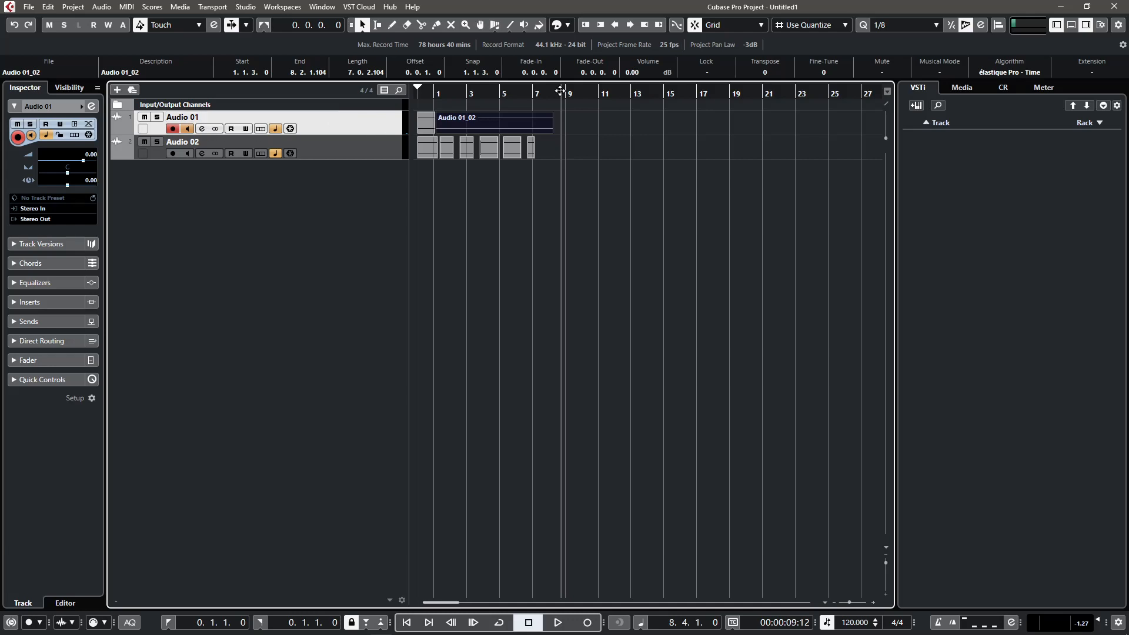
# Remove the Melodyne extension from the first clip on Audio 01
pyautogui.click(428, 125)
pyautogui.click(658, 73)
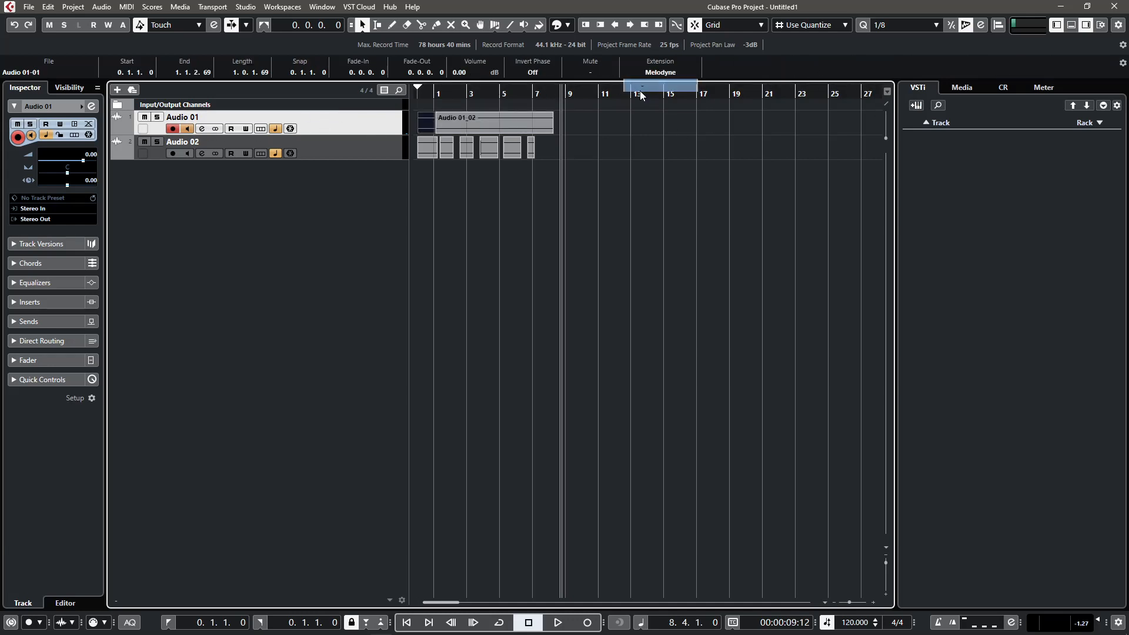
pyautogui.click(640, 88)
# Record three short takes on Audio 01 in one playback pass from bar 9 and set the playhead at 13.4.3
pyautogui.click(566, 92)
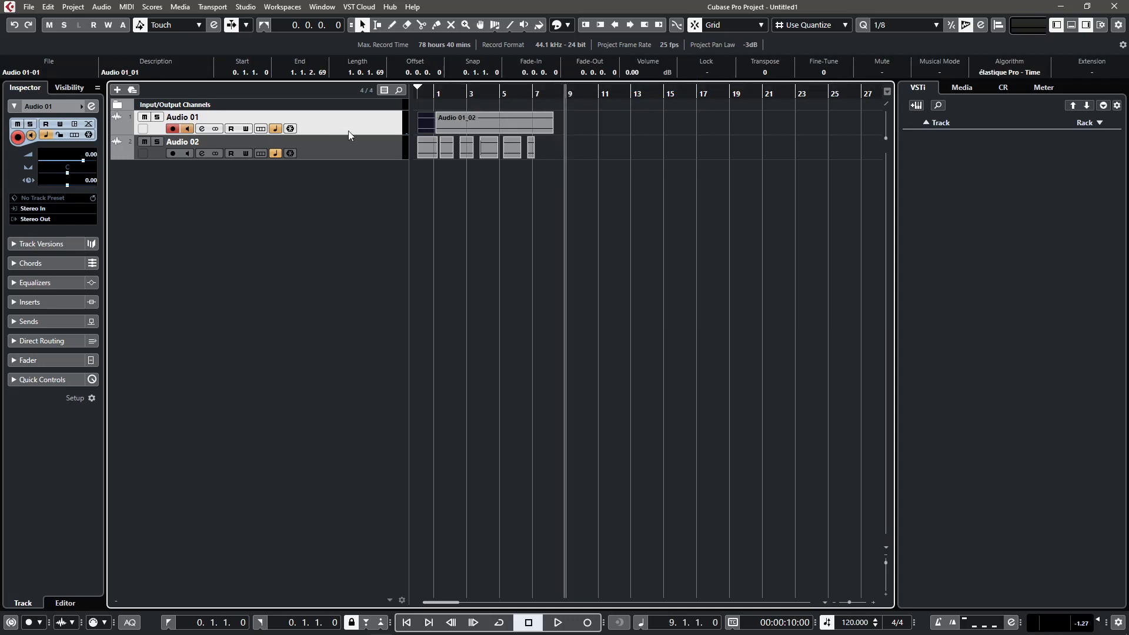
pyautogui.click(584, 625)
pyautogui.click(588, 626)
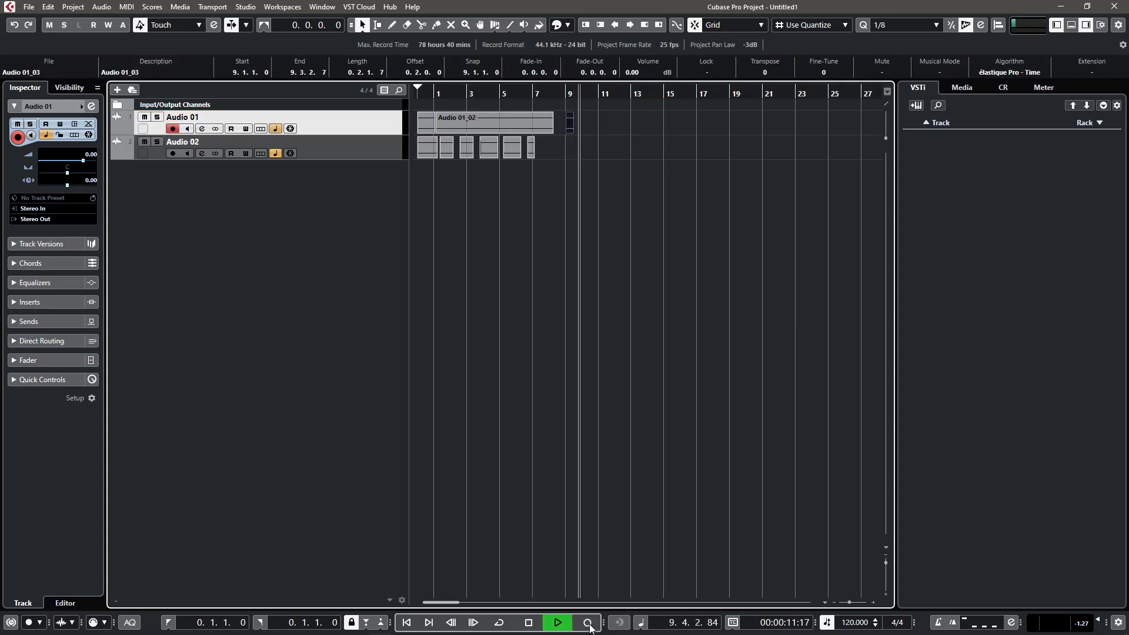
pyautogui.click(588, 625)
pyautogui.click(588, 625)
pyautogui.moveTo(596, 630)
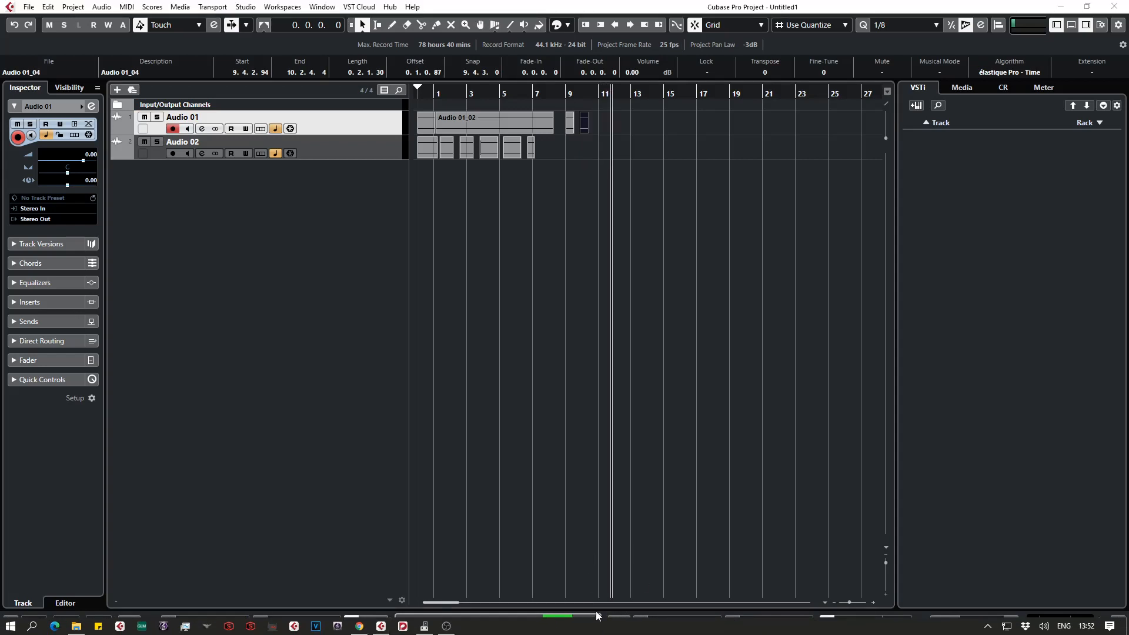
pyautogui.click(588, 625)
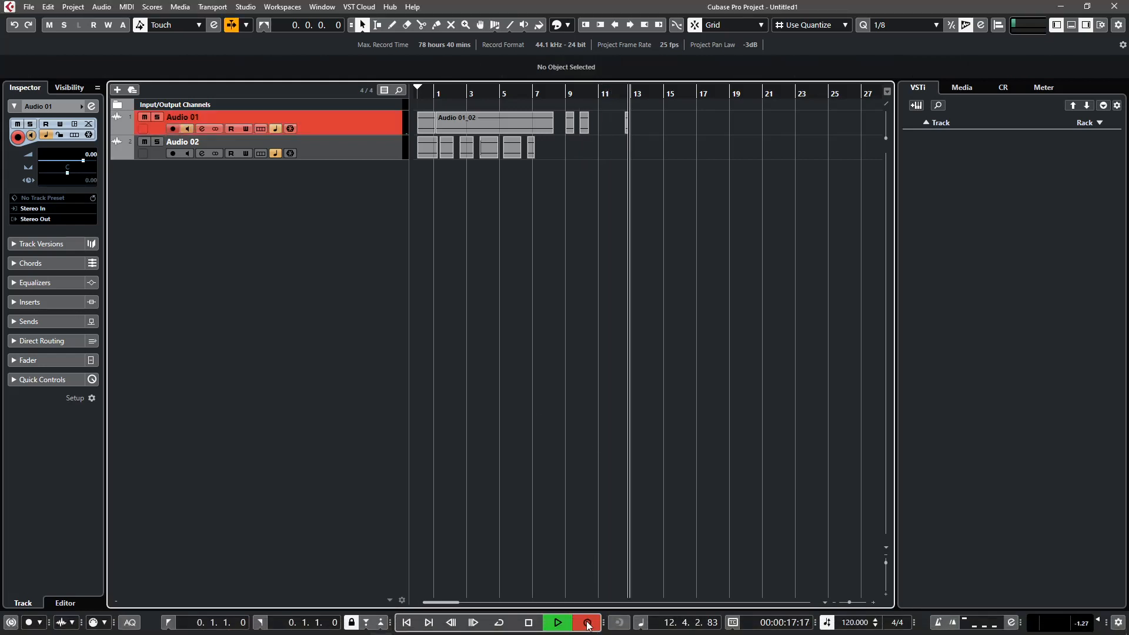
pyautogui.click(588, 626)
pyautogui.click(645, 95)
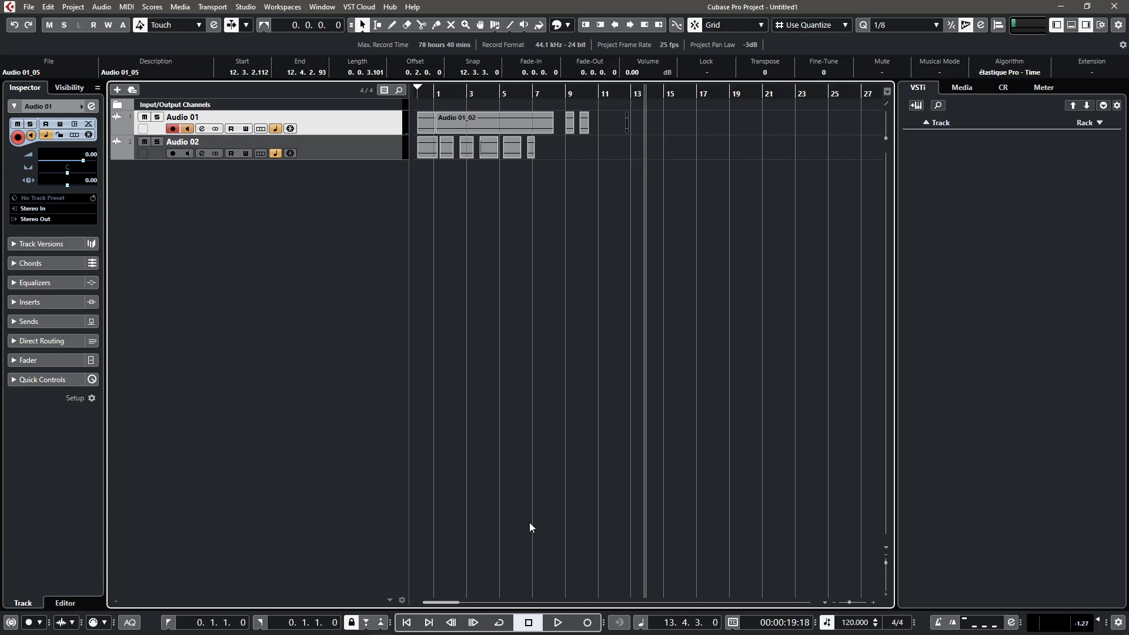
# Record a short take on Audio 01 from 13.4.3, punch out and stop the transport
pyautogui.click(589, 626)
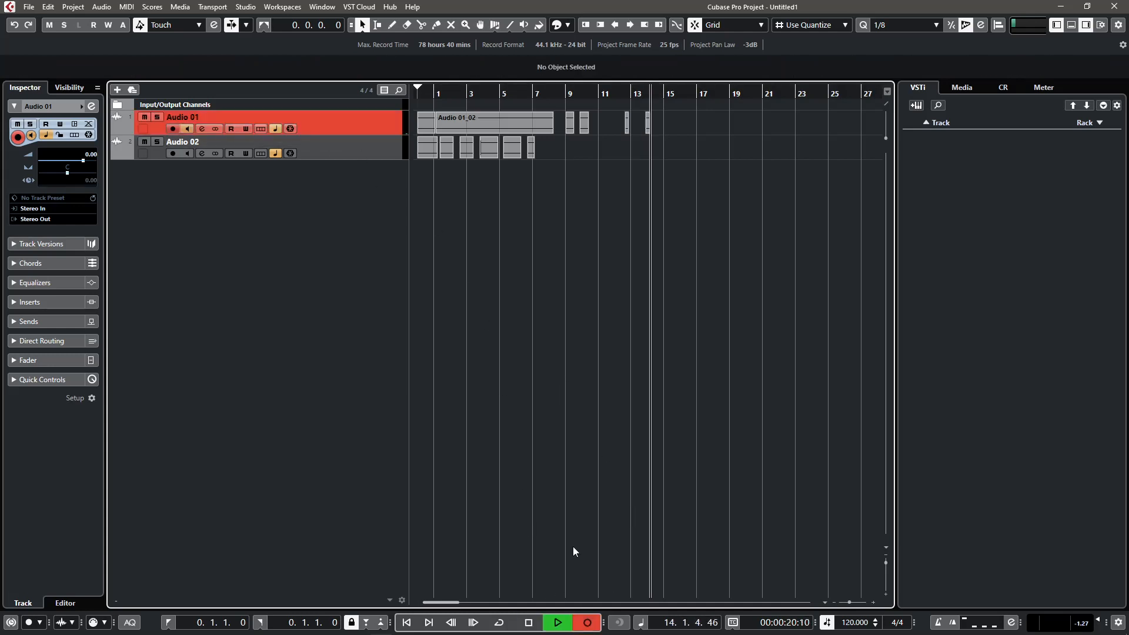
pyautogui.click(588, 625)
pyautogui.press('space')
# Apply the Melodyne extension to the clip starting at bar 9 on Audio 01 and close the Melodyne editor
pyautogui.click(570, 124)
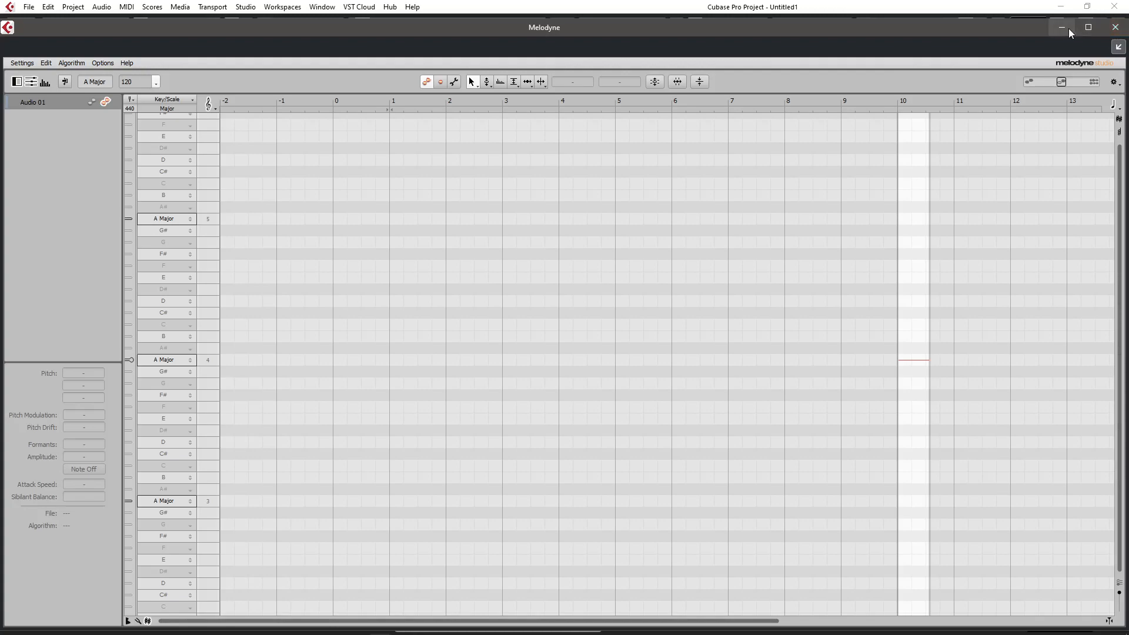
pyautogui.click(1116, 28)
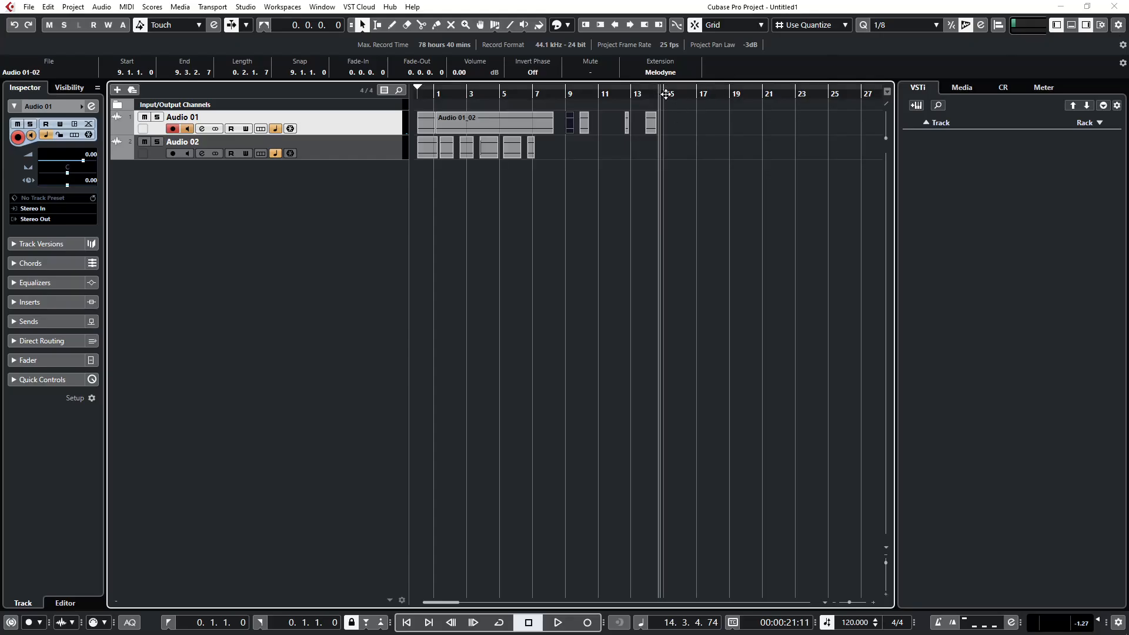
# Record on Audio 01 from about bar 15, punch out and back in near bar 17, and stop the transport
pyautogui.click(590, 622)
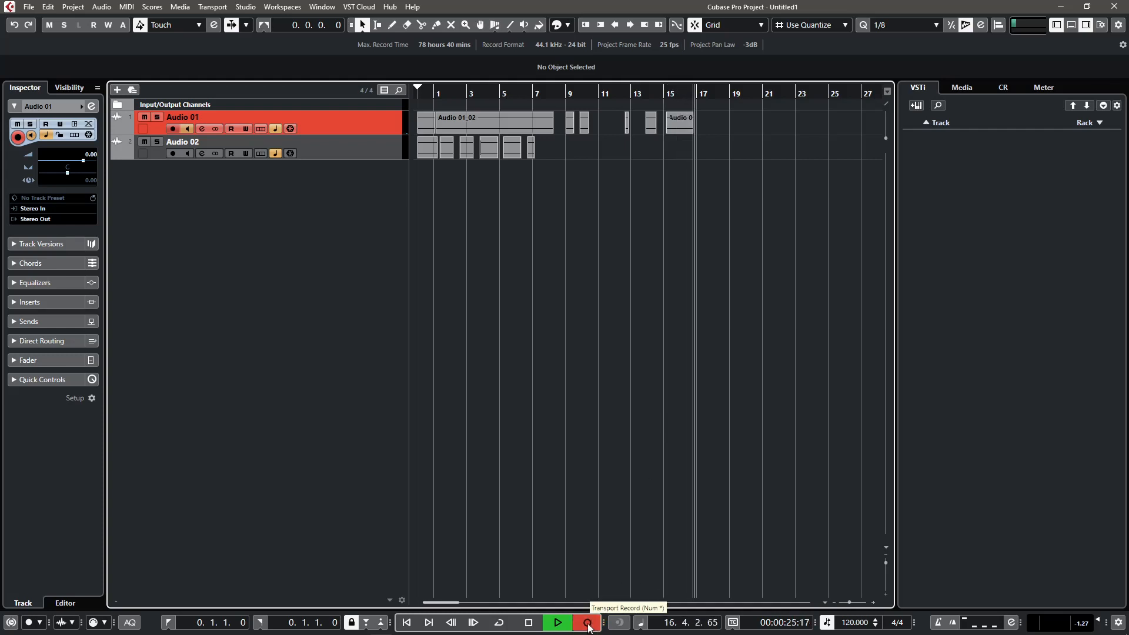
pyautogui.click(590, 624)
pyautogui.click(590, 625)
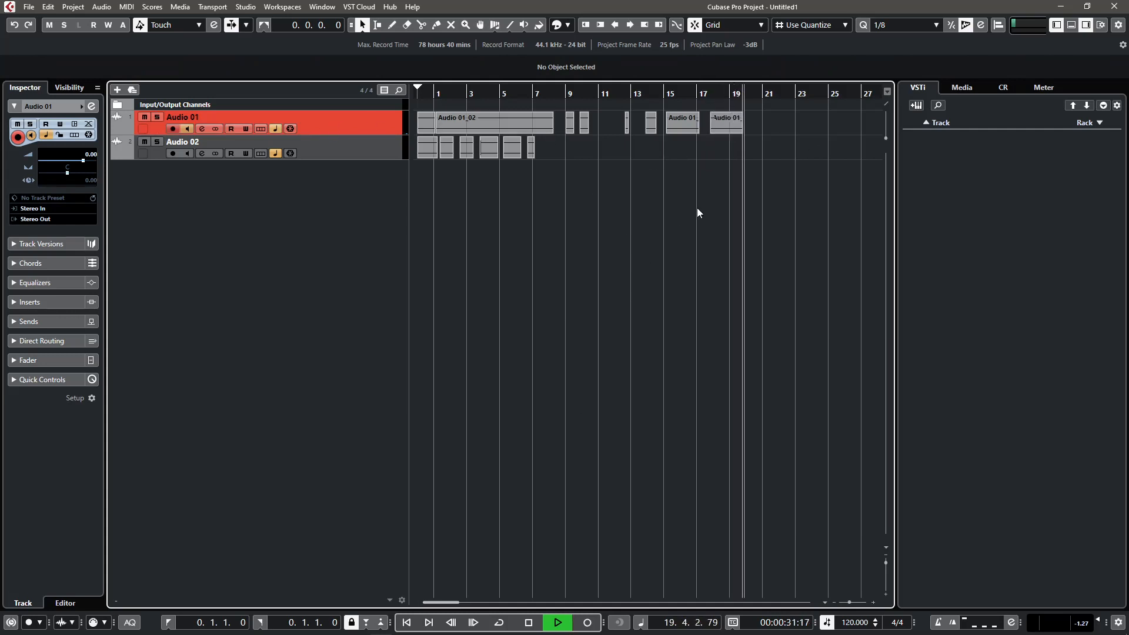
pyautogui.click(533, 624)
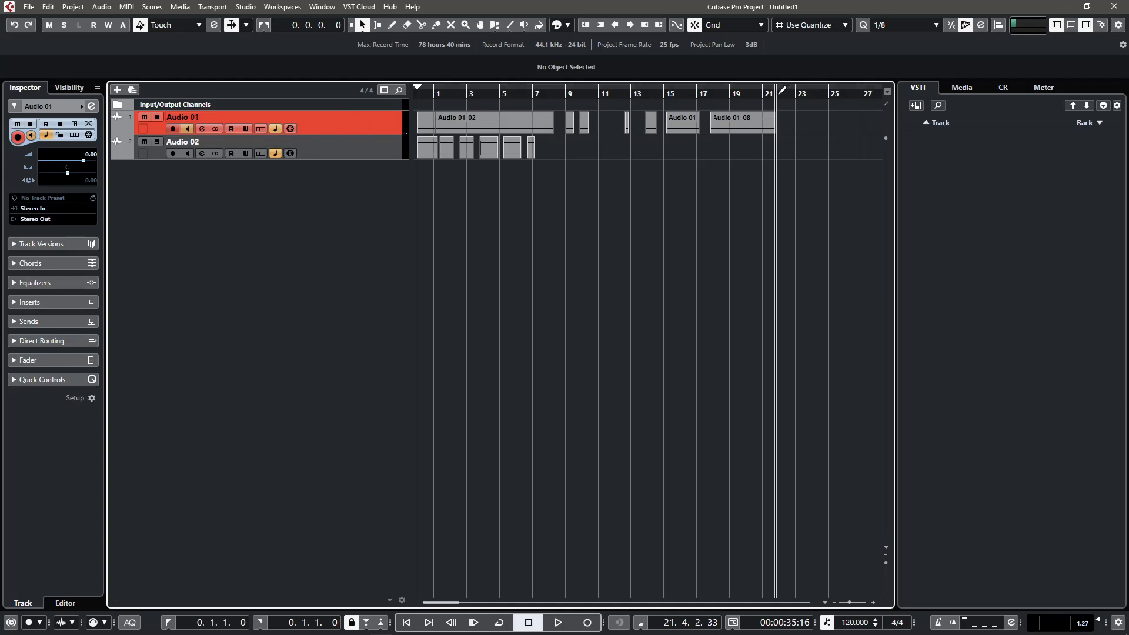
# With the transport stopped, move the playhead back to 15.2.1 and forward in stages to 25.4.1 to test the Audio 01_08 clip
pyautogui.click(717, 93)
pyautogui.click(669, 94)
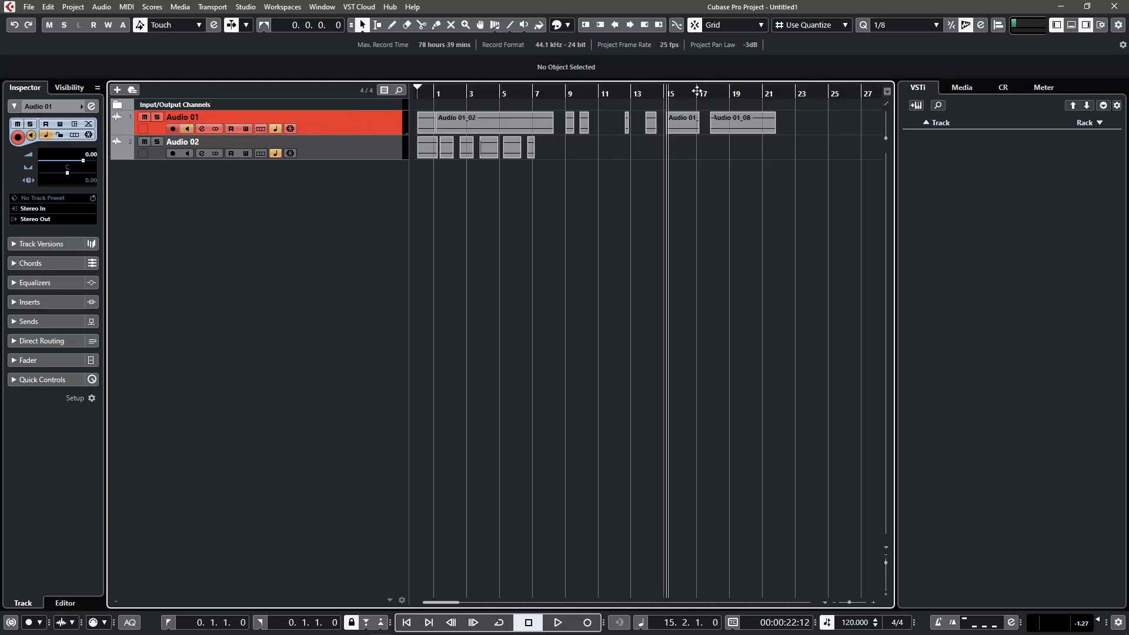
pyautogui.click(709, 93)
pyautogui.click(753, 94)
pyautogui.click(803, 91)
pyautogui.click(840, 93)
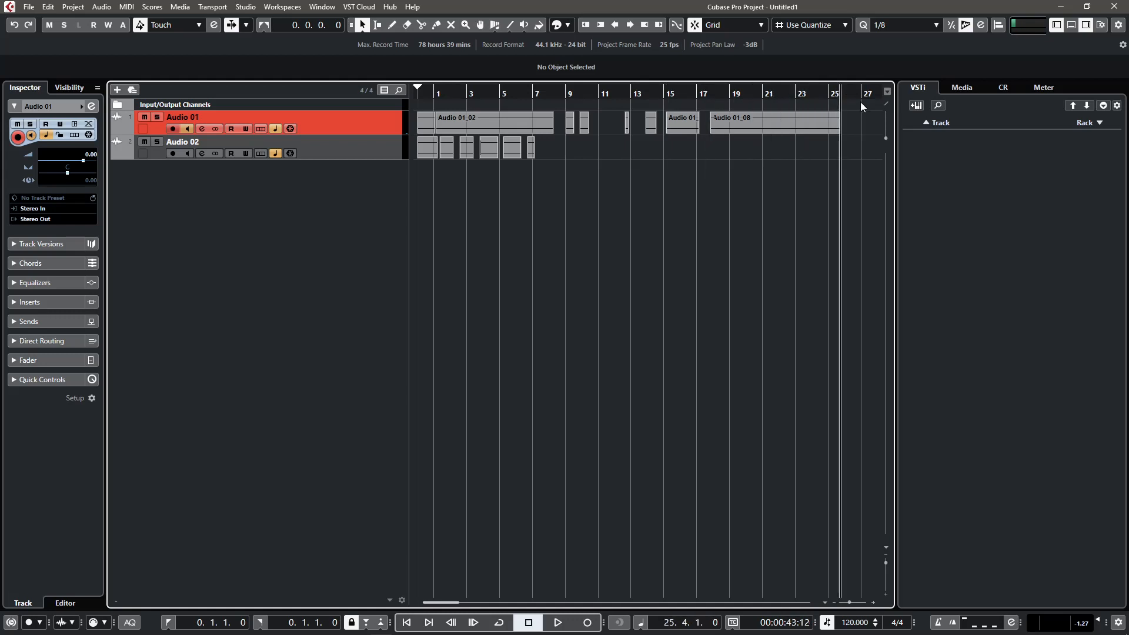
# Move the playhead onward from 27.1.3 through 31.1.1 to 55.1.1, continuing the test of the Audio 01_08 clip
pyautogui.moveTo(447, 603); pyautogui.dragTo(455, 604)
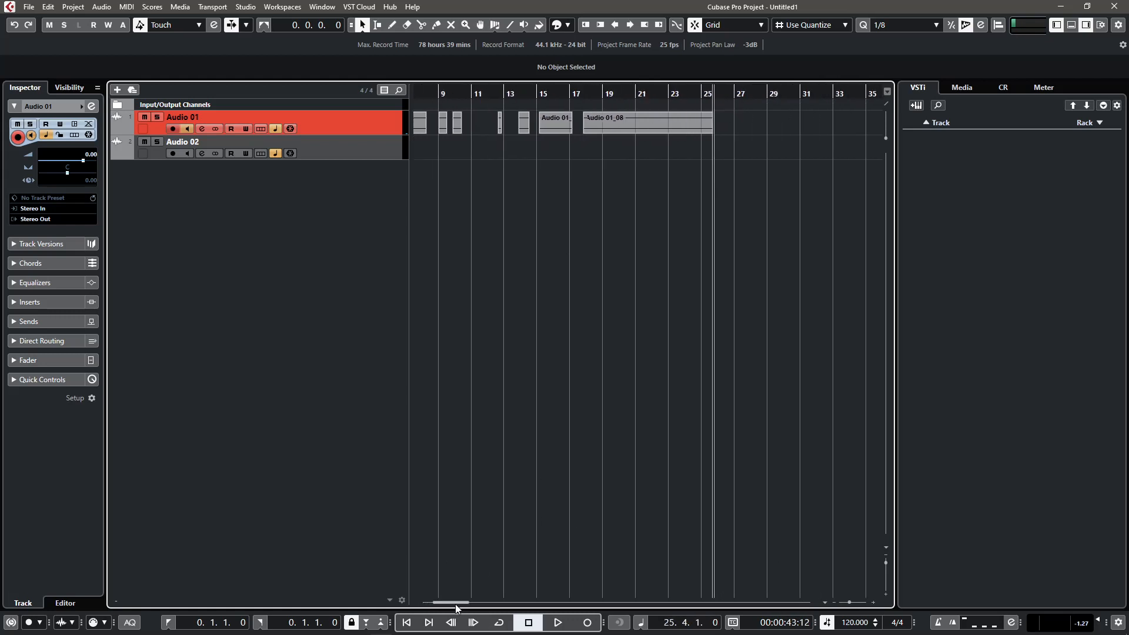
pyautogui.click(724, 93)
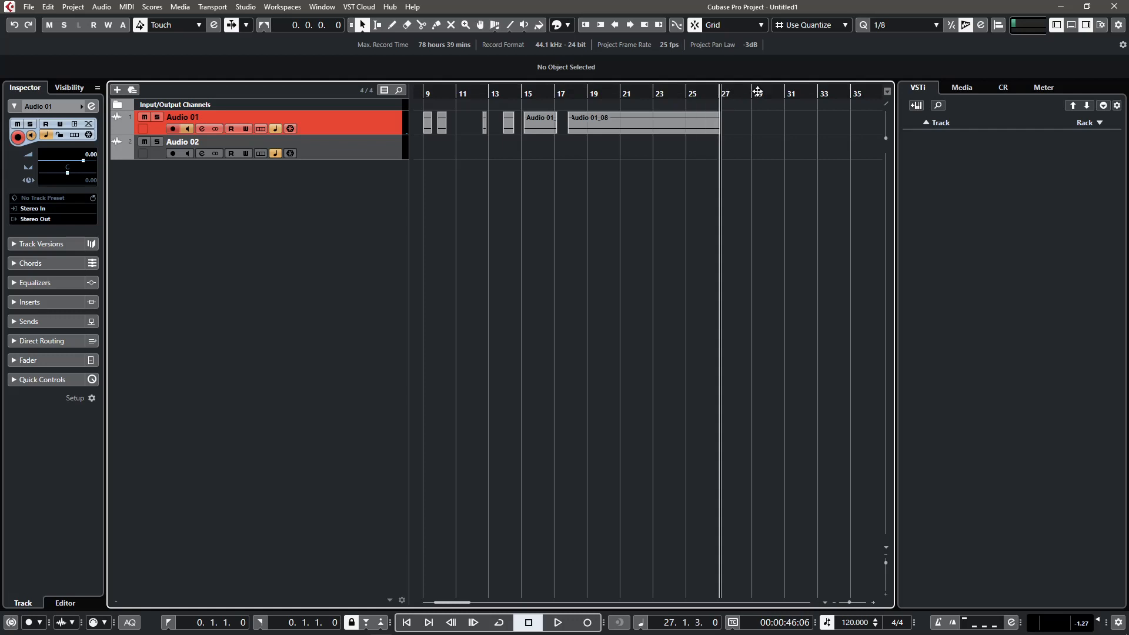
pyautogui.click(758, 93)
pyautogui.click(786, 93)
pyautogui.click(845, 602)
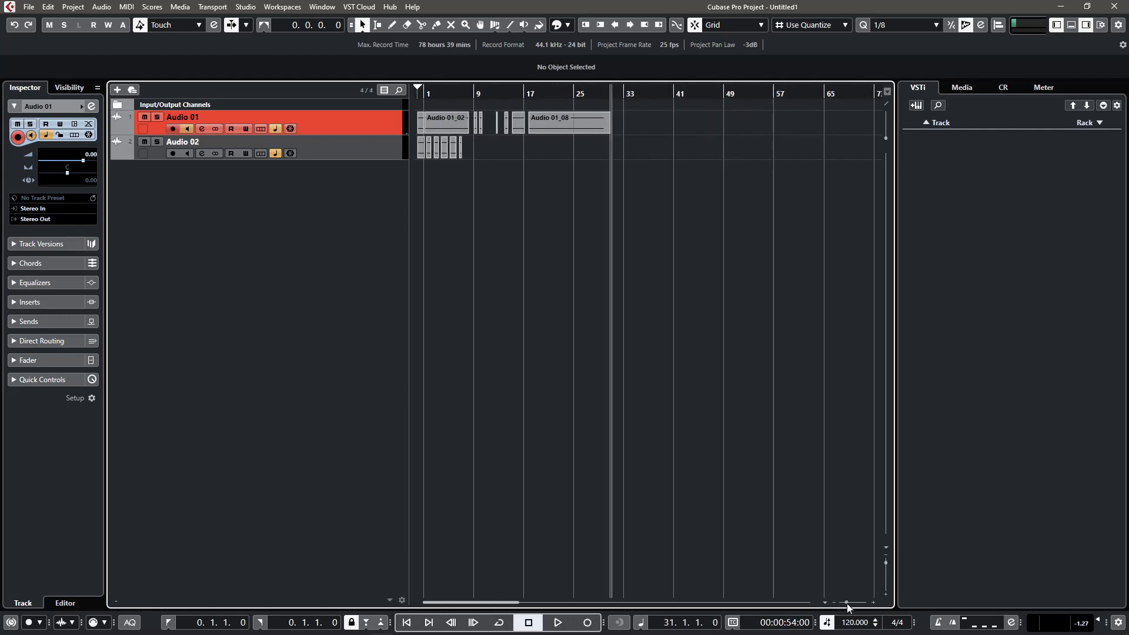
pyautogui.moveTo(635, 91); pyautogui.dragTo(761, 91)
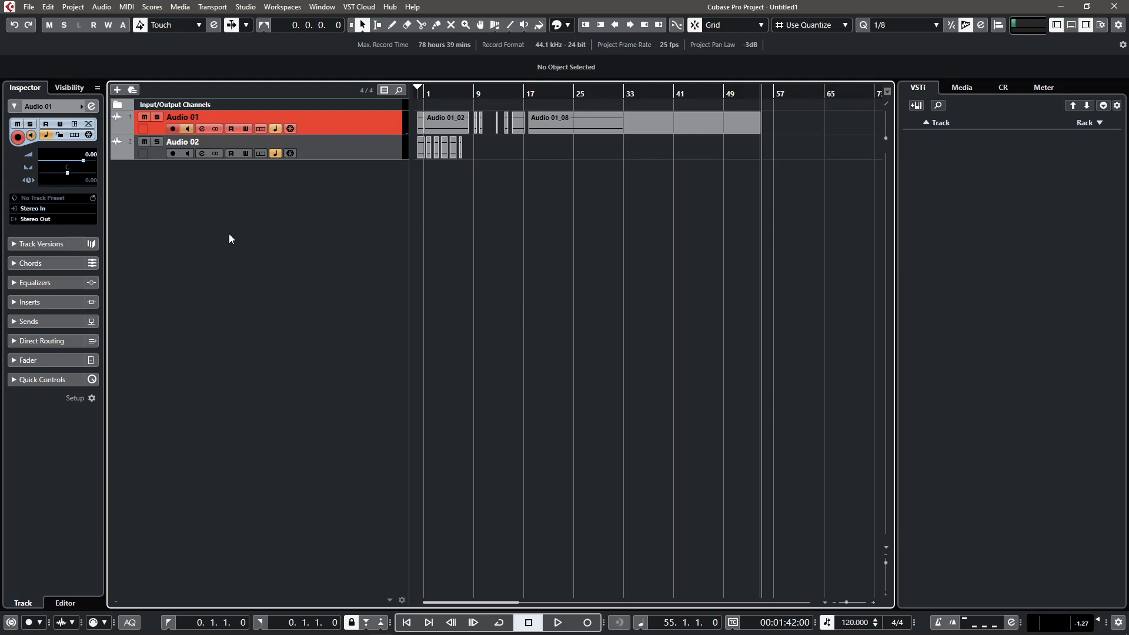
# Try to add one stereo audio track with the Mic Inst 1 (Mono) input and Stereo Out output
pyautogui.rightClick(280, 234)
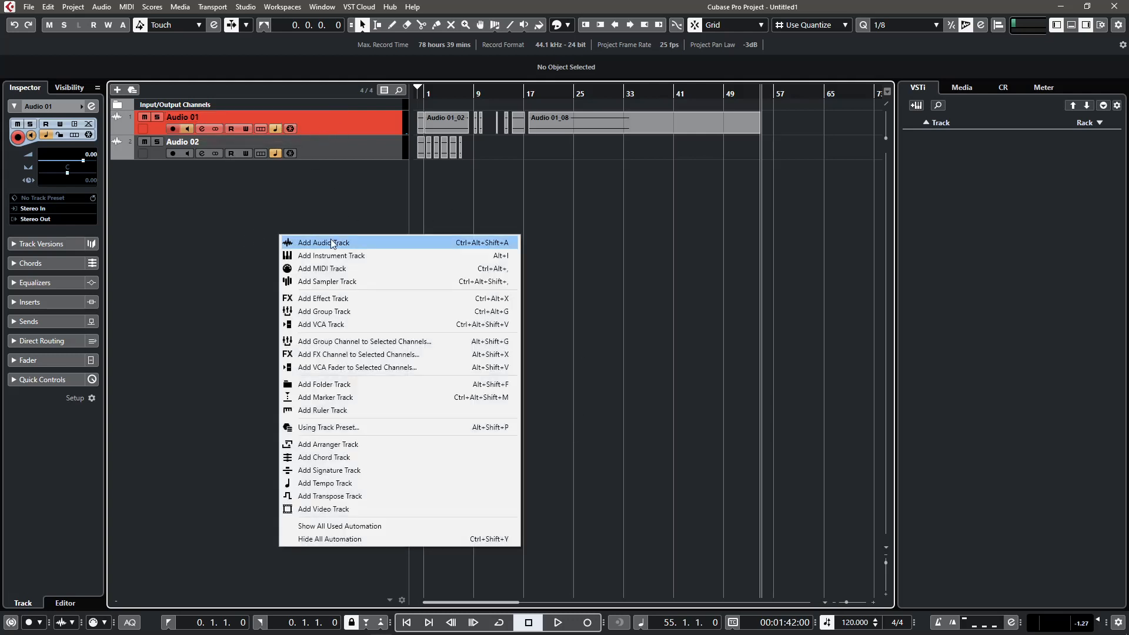
pyautogui.click(330, 238)
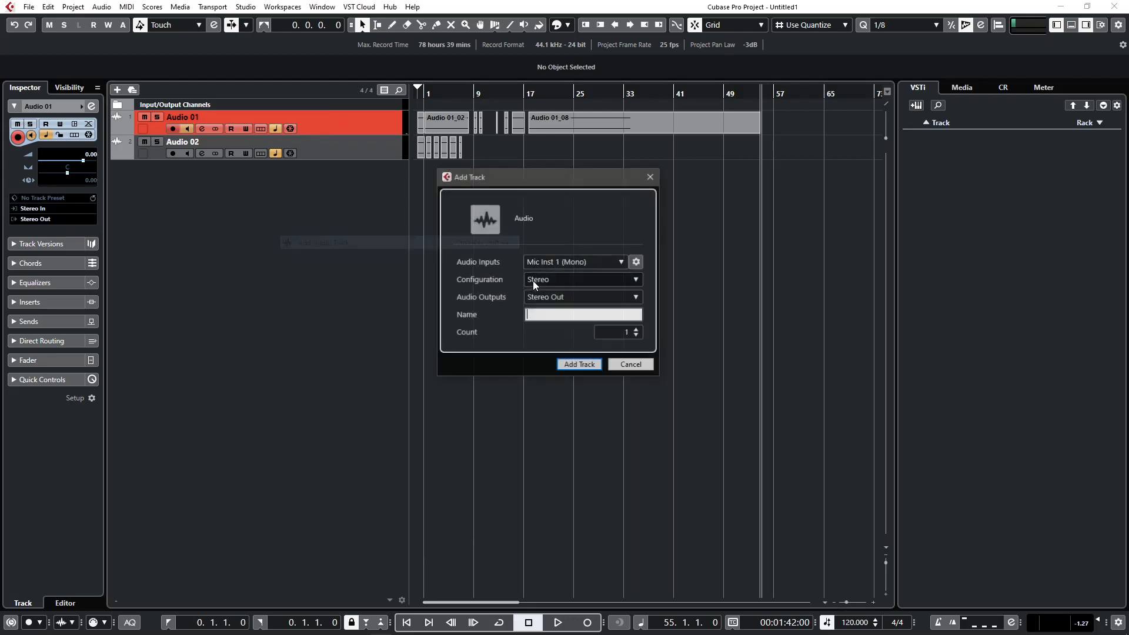
pyautogui.click(579, 366)
pyautogui.click(570, 345)
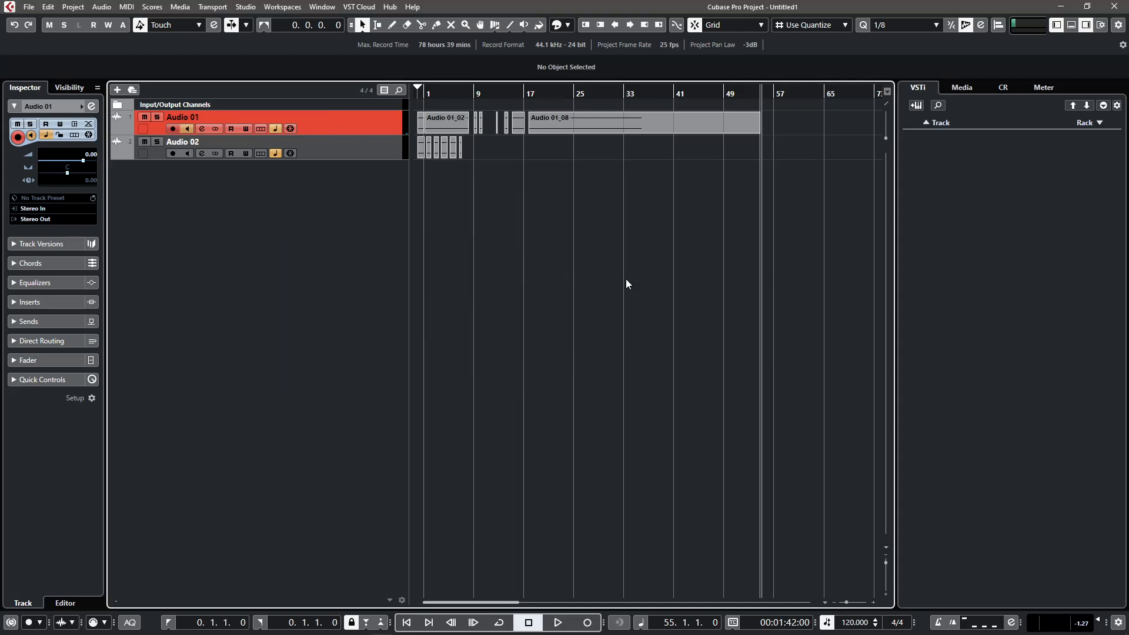
# Test stopping and restarting playback around bar 15 with Audio 01 still in its recording state
pyautogui.click(538, 626)
pyautogui.click(554, 625)
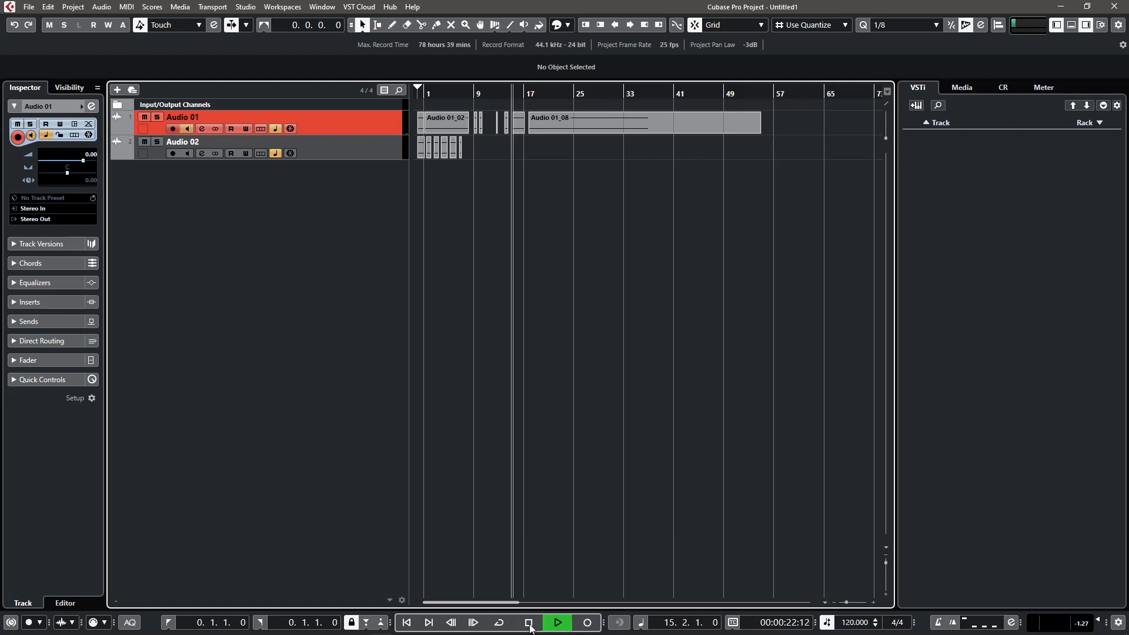
pyautogui.click(537, 627)
pyautogui.press('space')
pyautogui.click(532, 627)
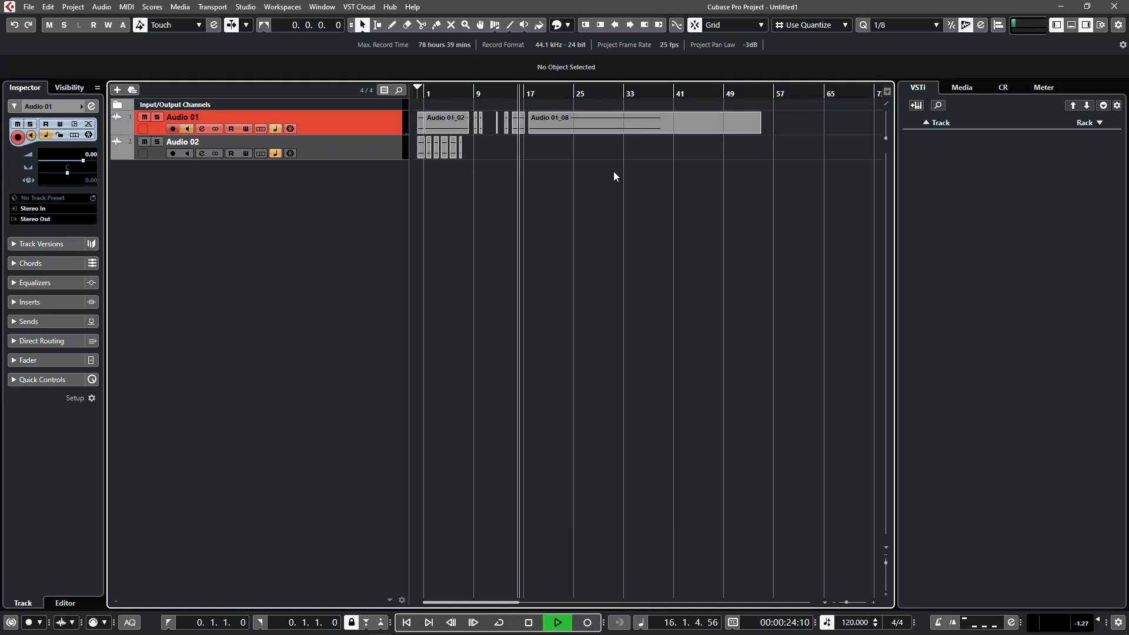
# Jump playback to about bar 27, toggle recording on Audio 01 to punch out, and stop the transport
pyautogui.click(589, 94)
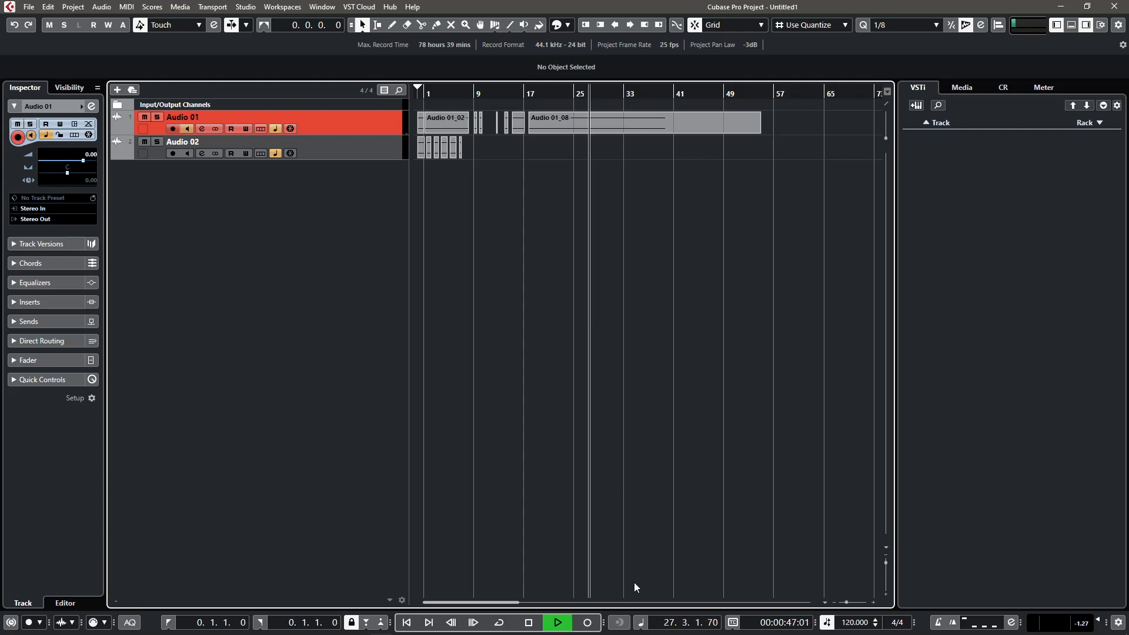
pyautogui.click(588, 623)
pyautogui.click(588, 622)
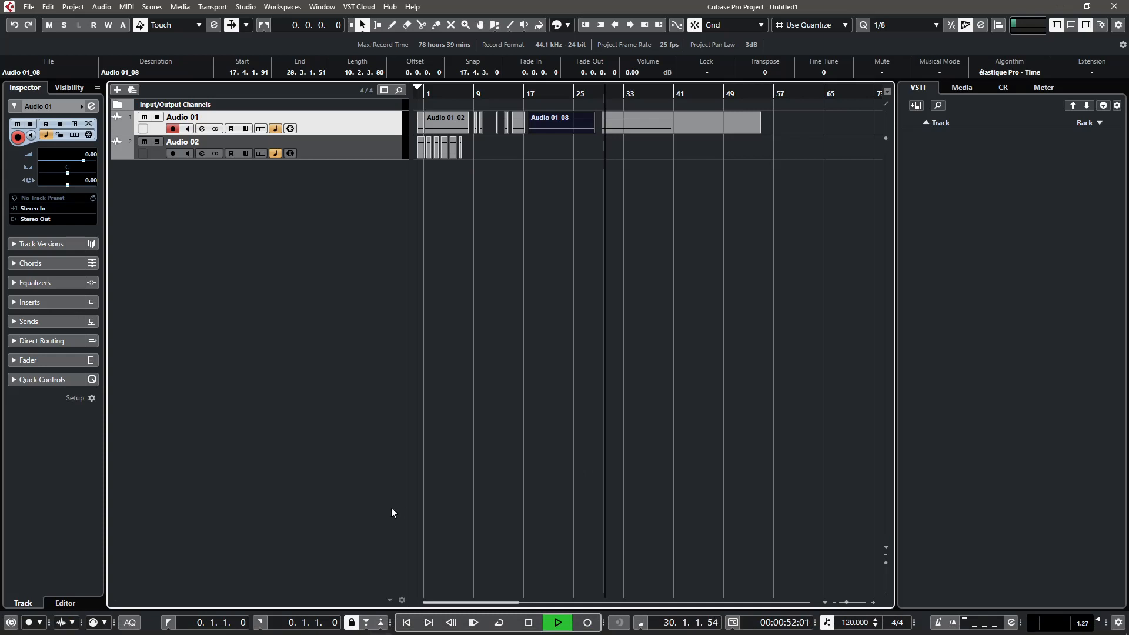
pyautogui.click(529, 623)
# Move the playhead in stages through 37.2.3 and 54.1.3 to 56.4.1, past the end of the Audio 01 clips
pyautogui.click(651, 95)
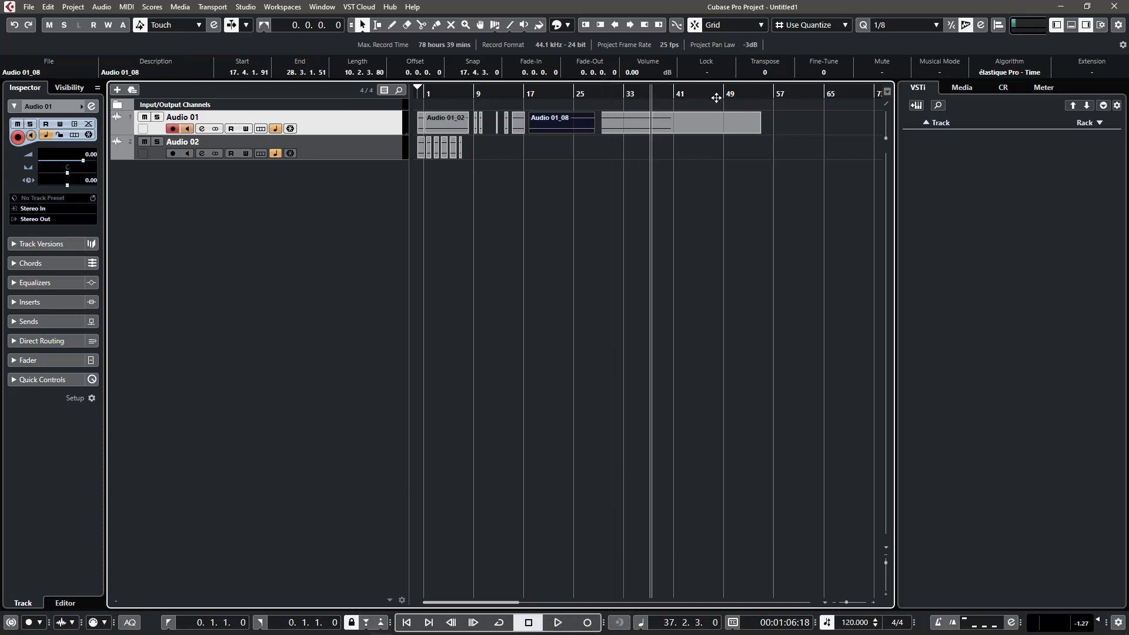
pyautogui.click(716, 94)
pyautogui.click(756, 91)
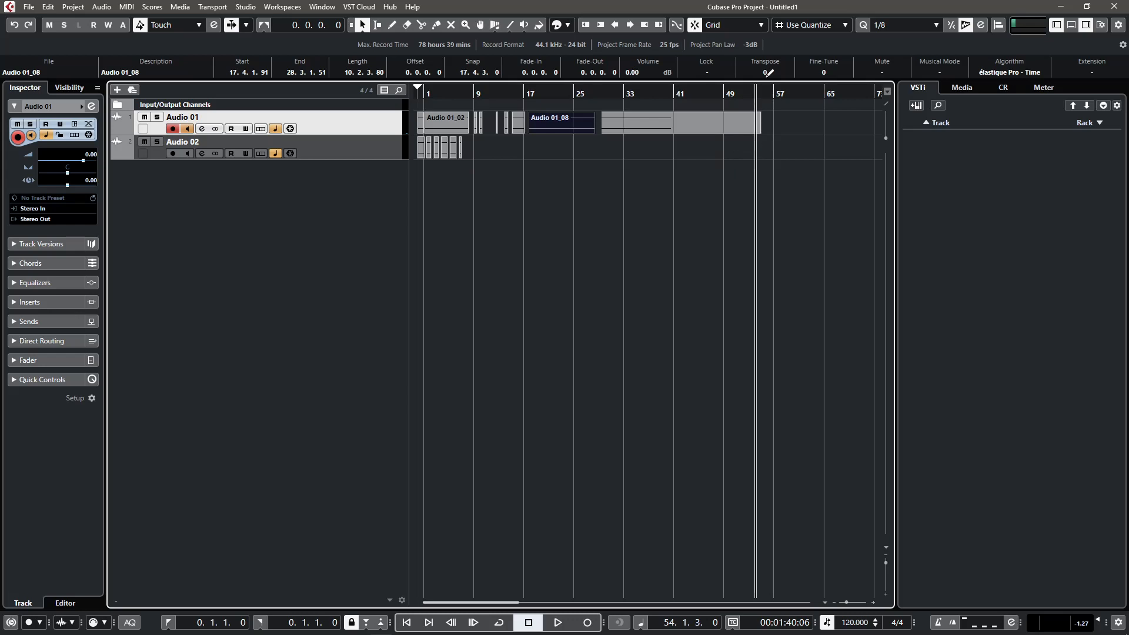
pyautogui.click(770, 94)
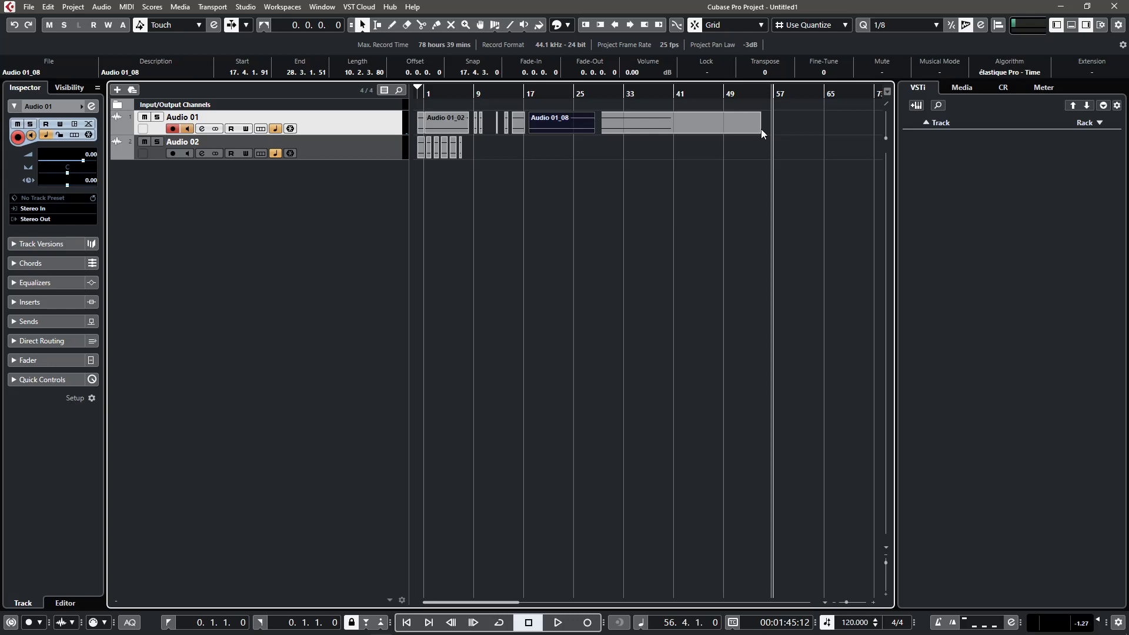
# Check the Cubase Pro version and build information and dismiss the splash screen
pyautogui.click(412, 6)
pyautogui.click(447, 51)
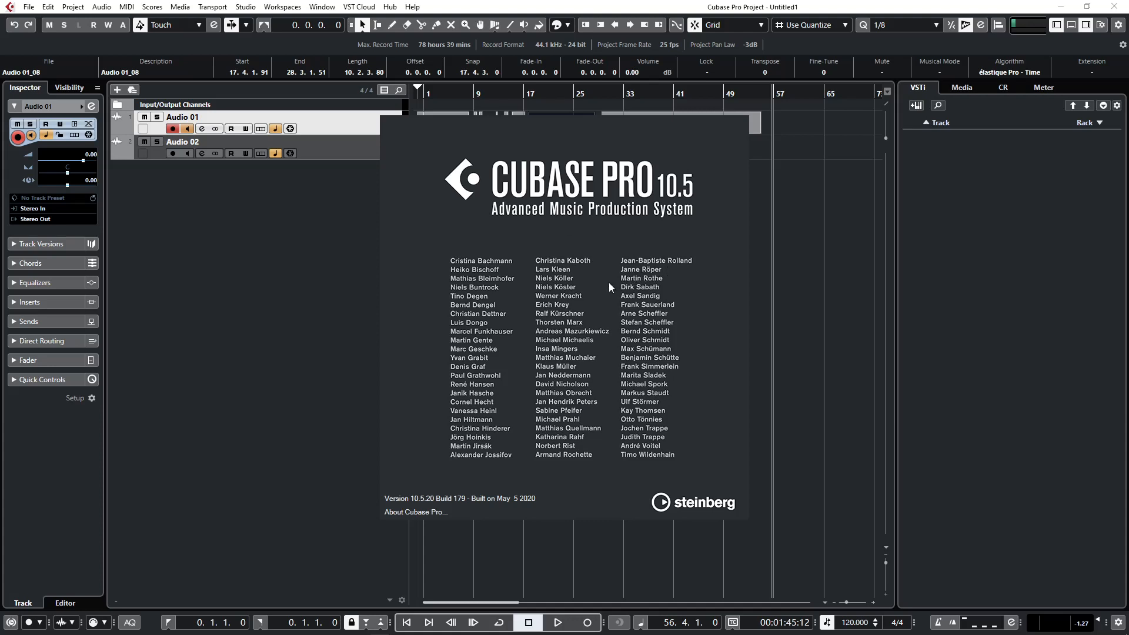
pyautogui.click(593, 210)
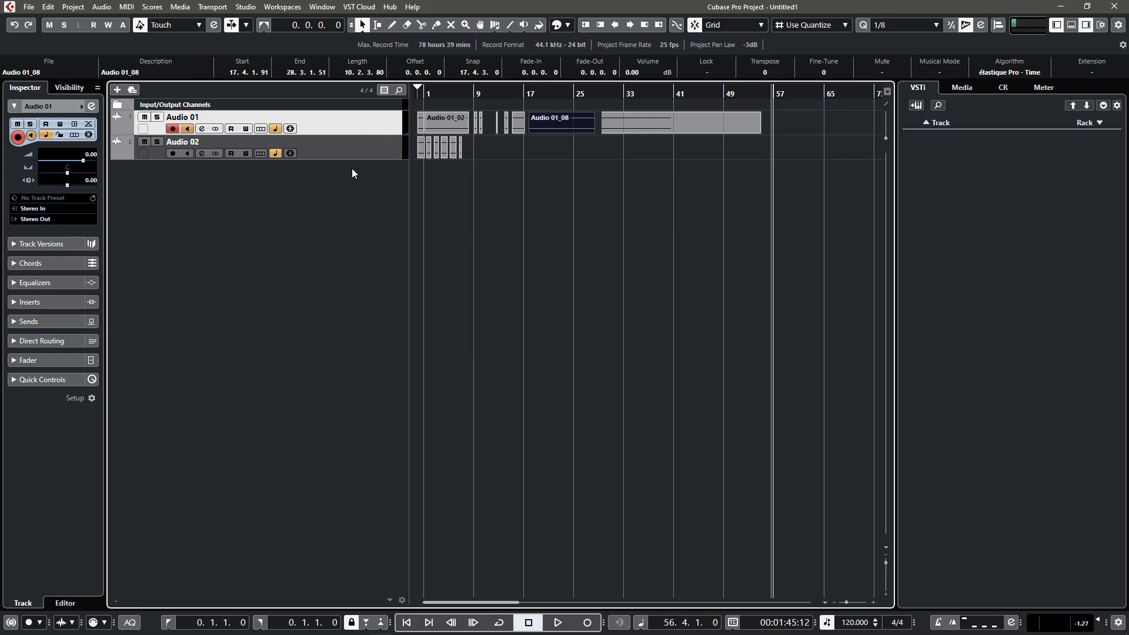
# Record three short takes on Audio 02 in one playback pass from 56.4.1 and stop the transport
pyautogui.click(330, 155)
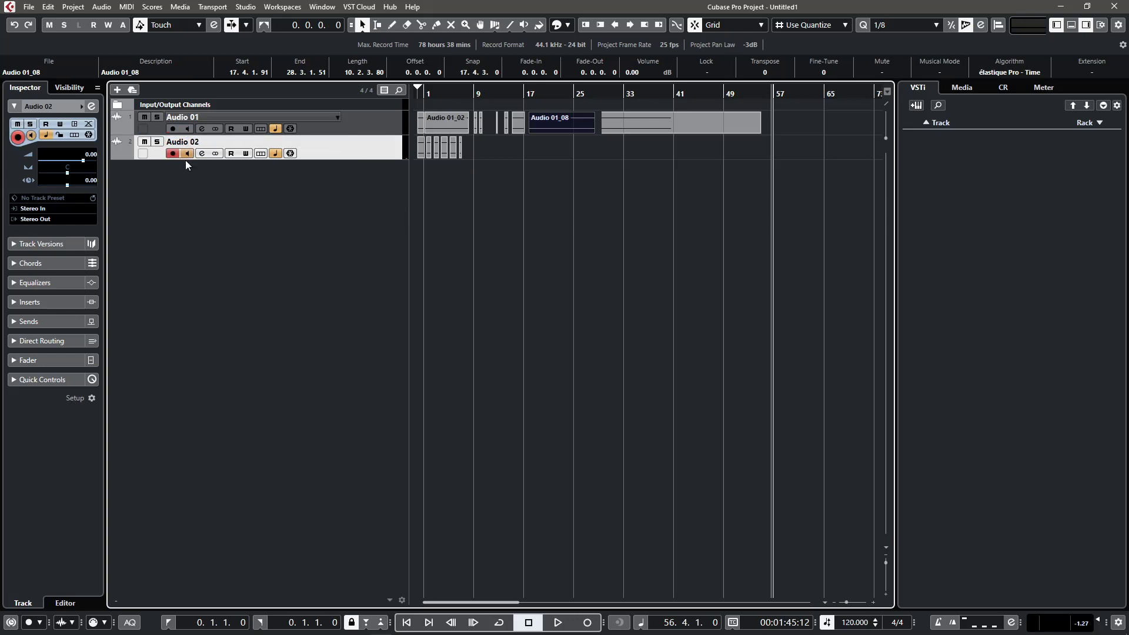
pyautogui.click(591, 623)
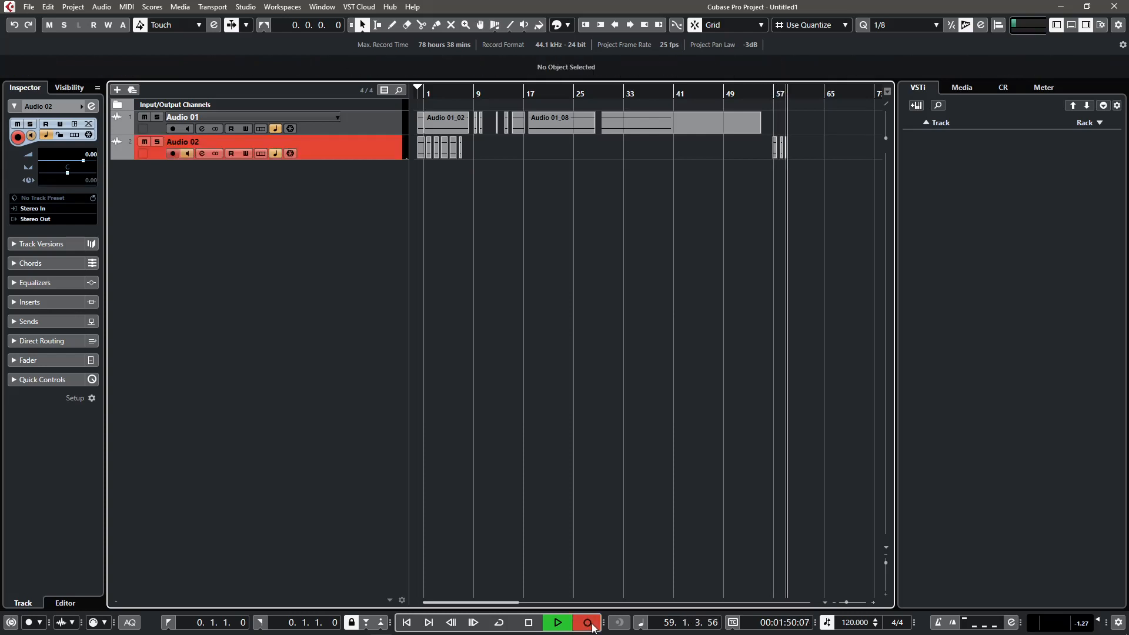
pyautogui.click(589, 624)
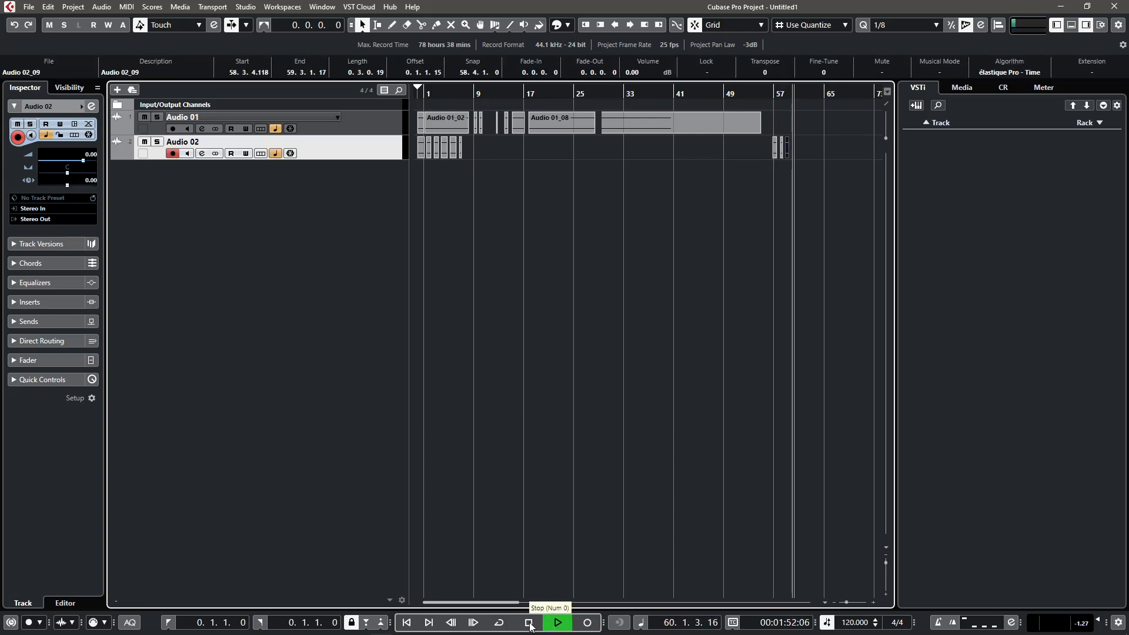
pyautogui.click(530, 623)
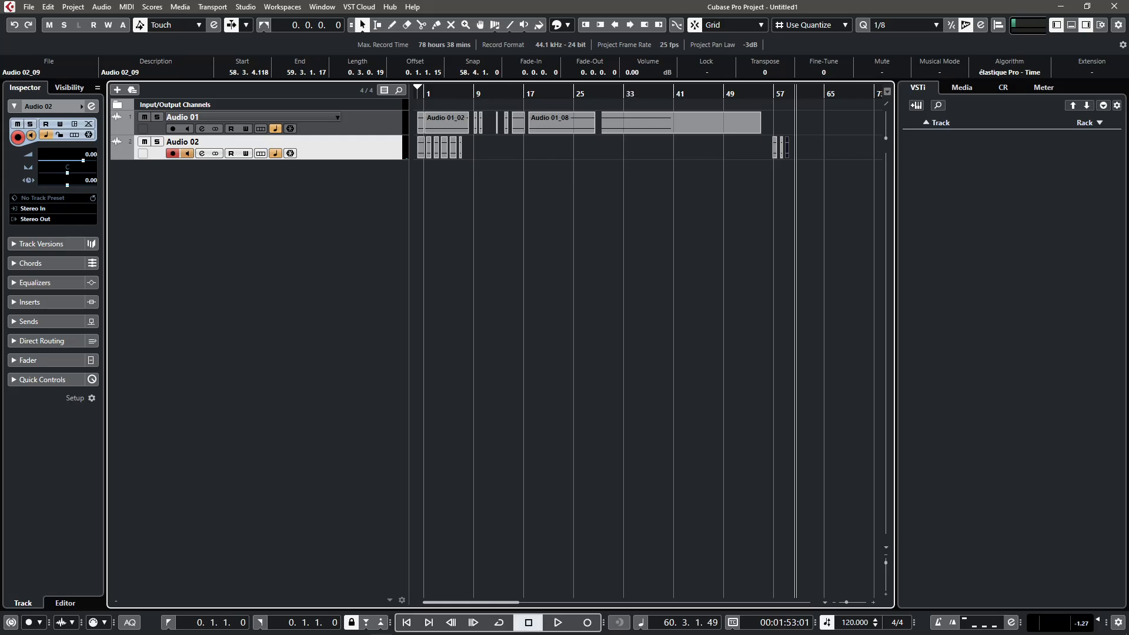